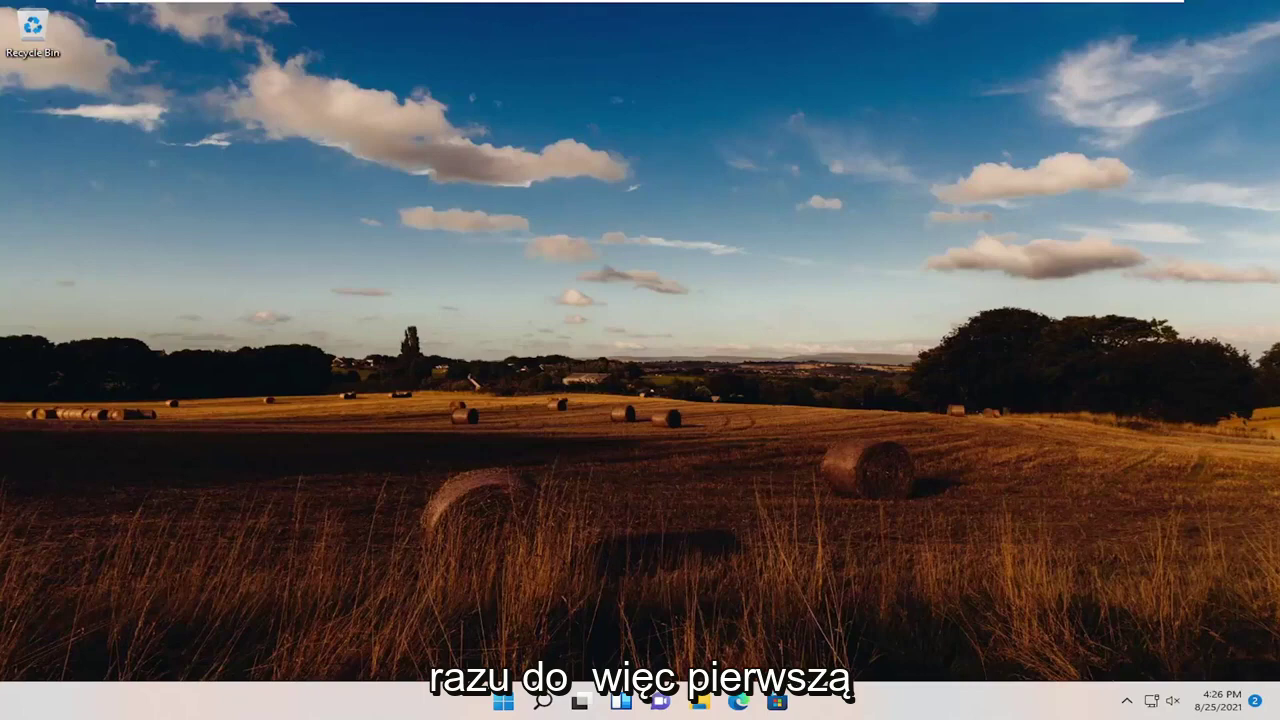
# Step: Search for 'troubleshoot' and open the Troubleshoot settings page
pyautogui.click(535, 703)
pyautogui.write('troubleshoot')
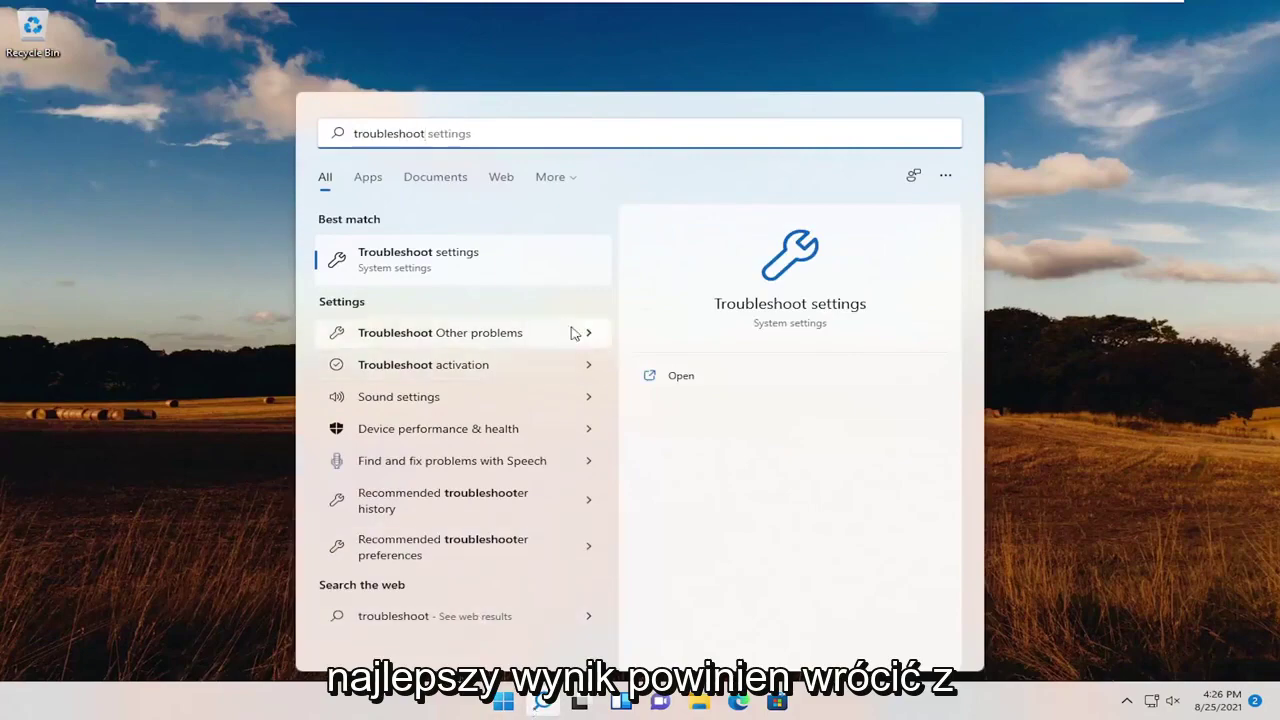
pyautogui.click(412, 259)
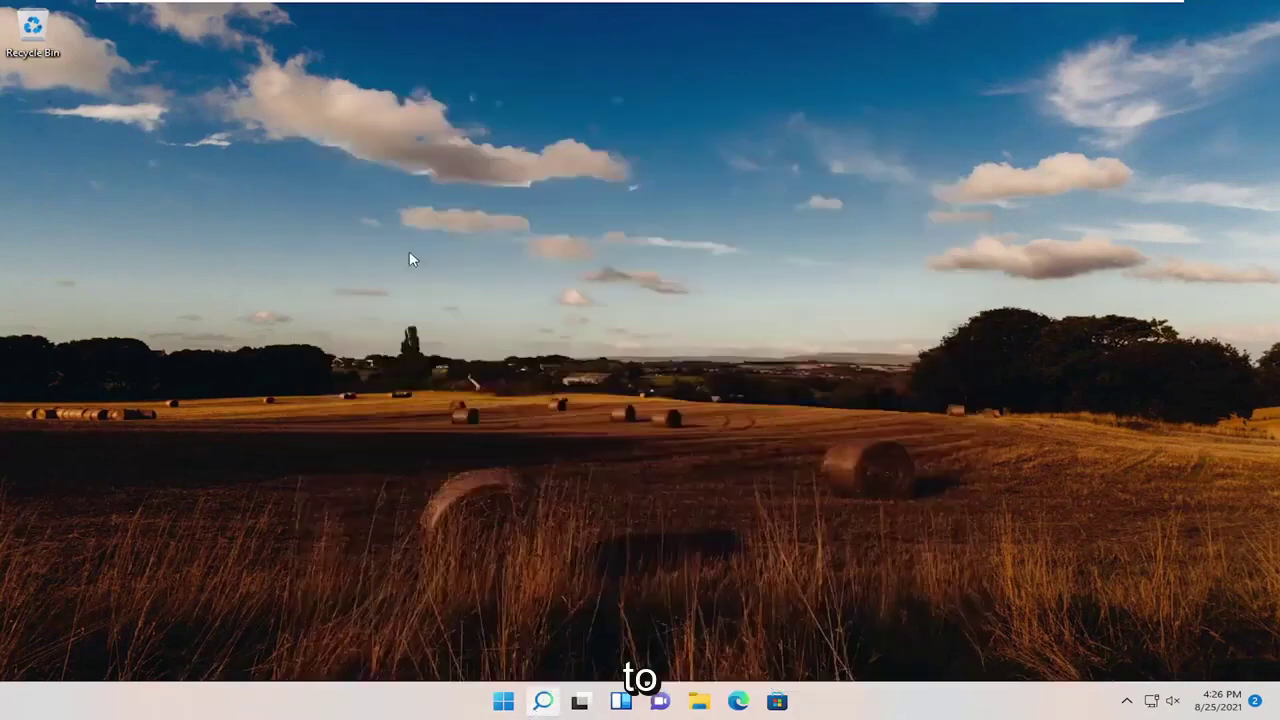
pyautogui.moveTo(520, 43); pyautogui.dragTo(611, 106)
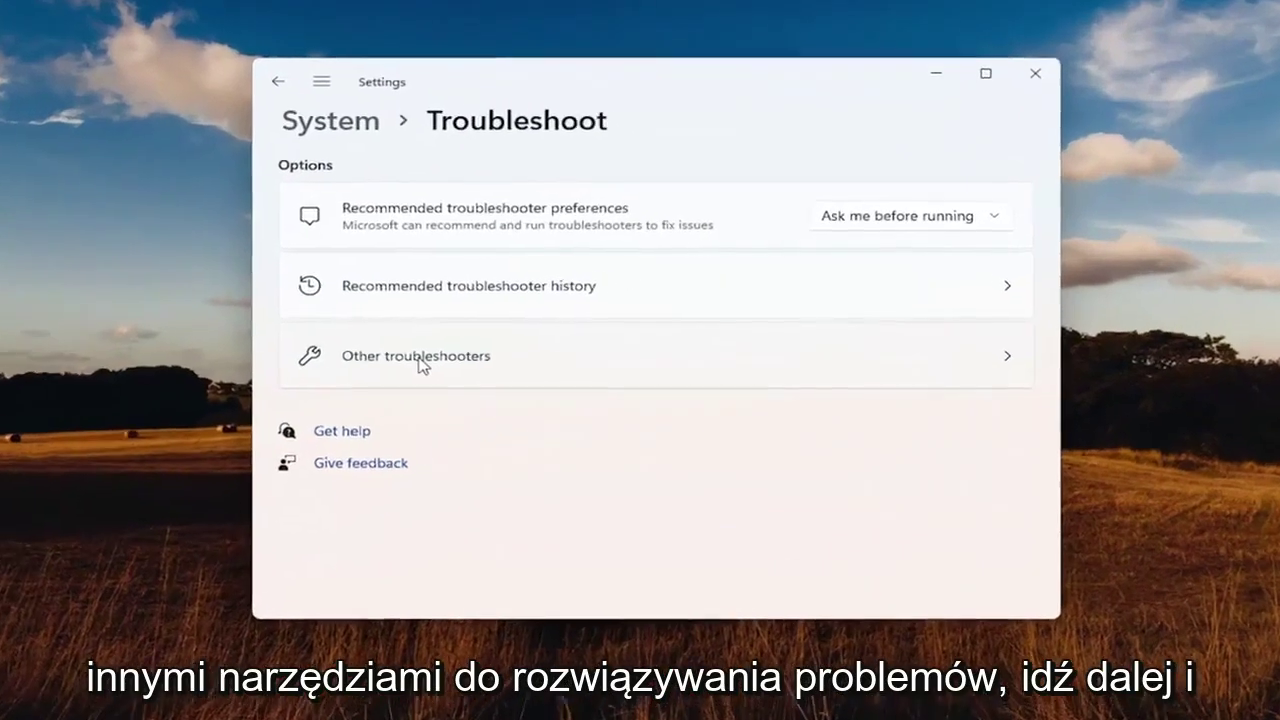
# Step: Run the Windows Update troubleshooter from Other troubleshooters, dismiss its result, and close Settings
pyautogui.click(420, 361)
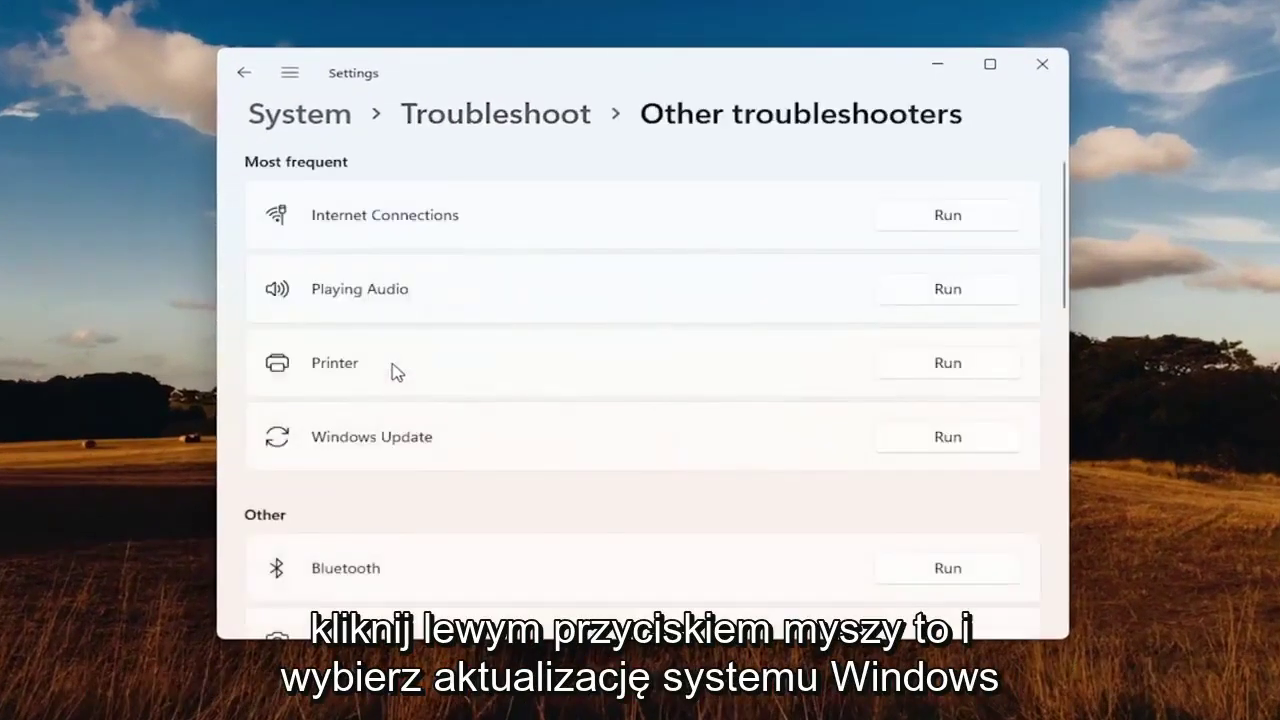
pyautogui.click(945, 437)
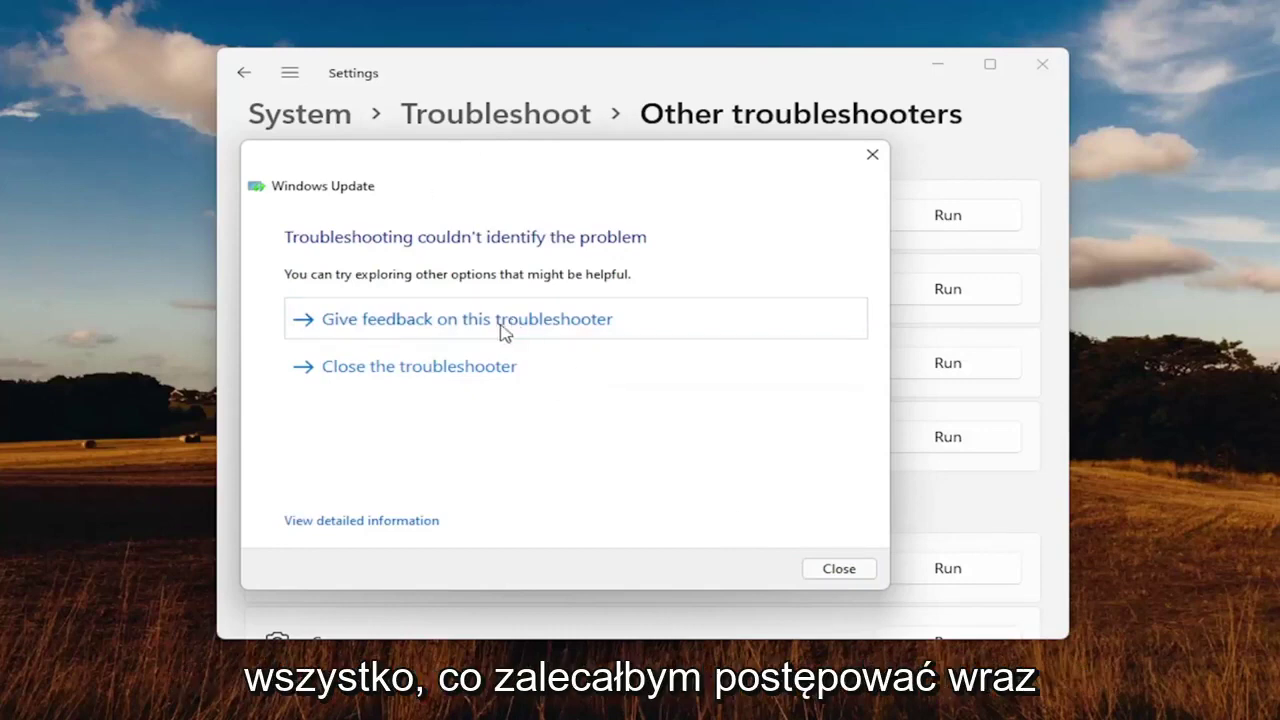
pyautogui.click(831, 570)
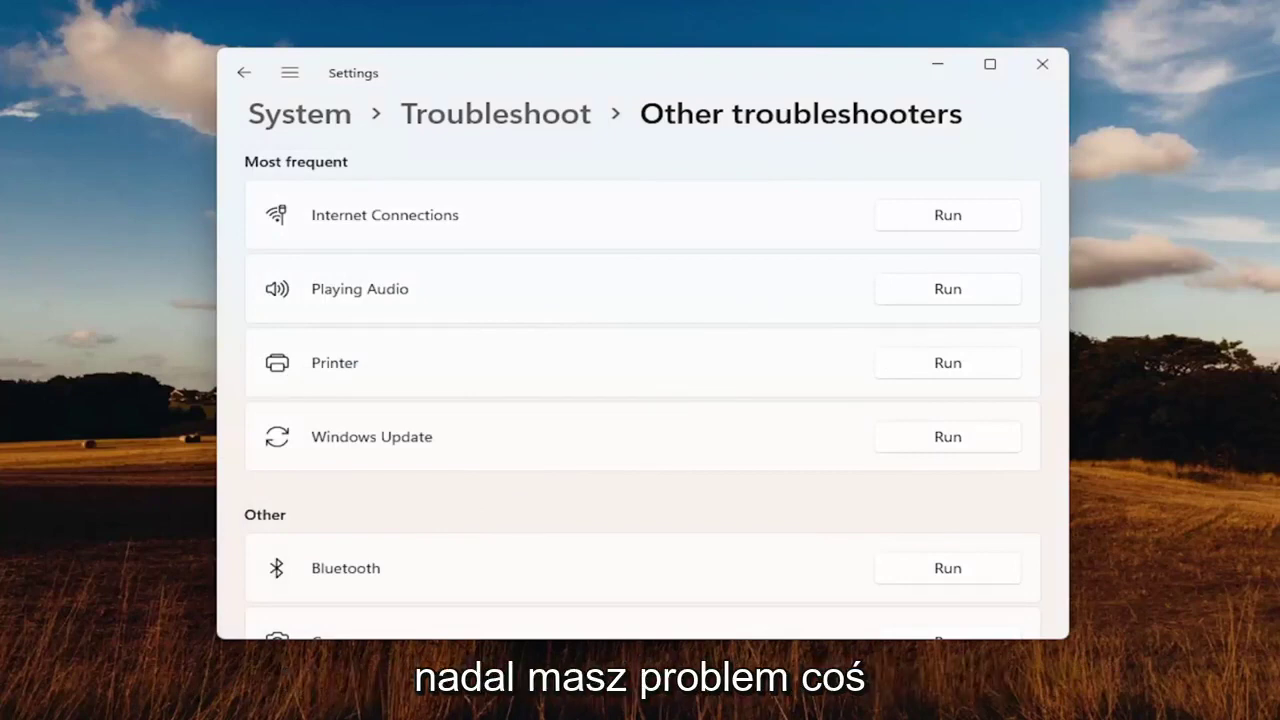
pyautogui.click(1044, 66)
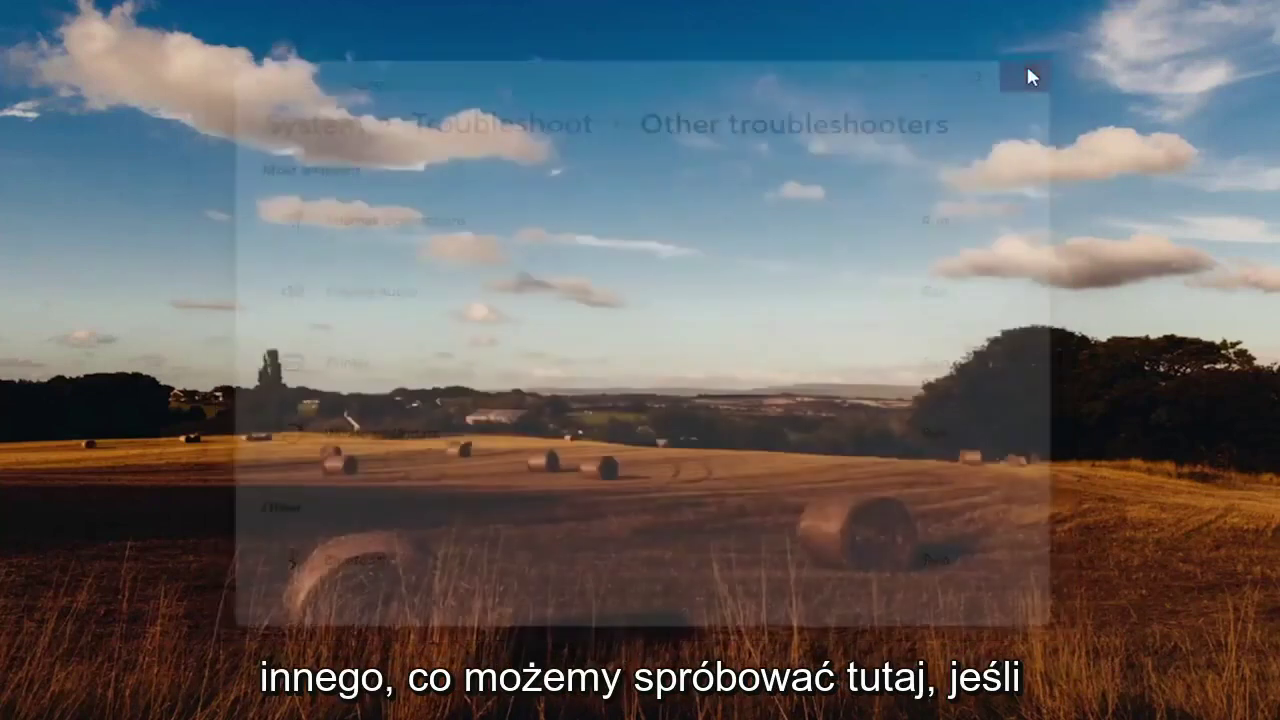
# Step: Launch File Explorer from search and go to This PC
pyautogui.click(542, 704)
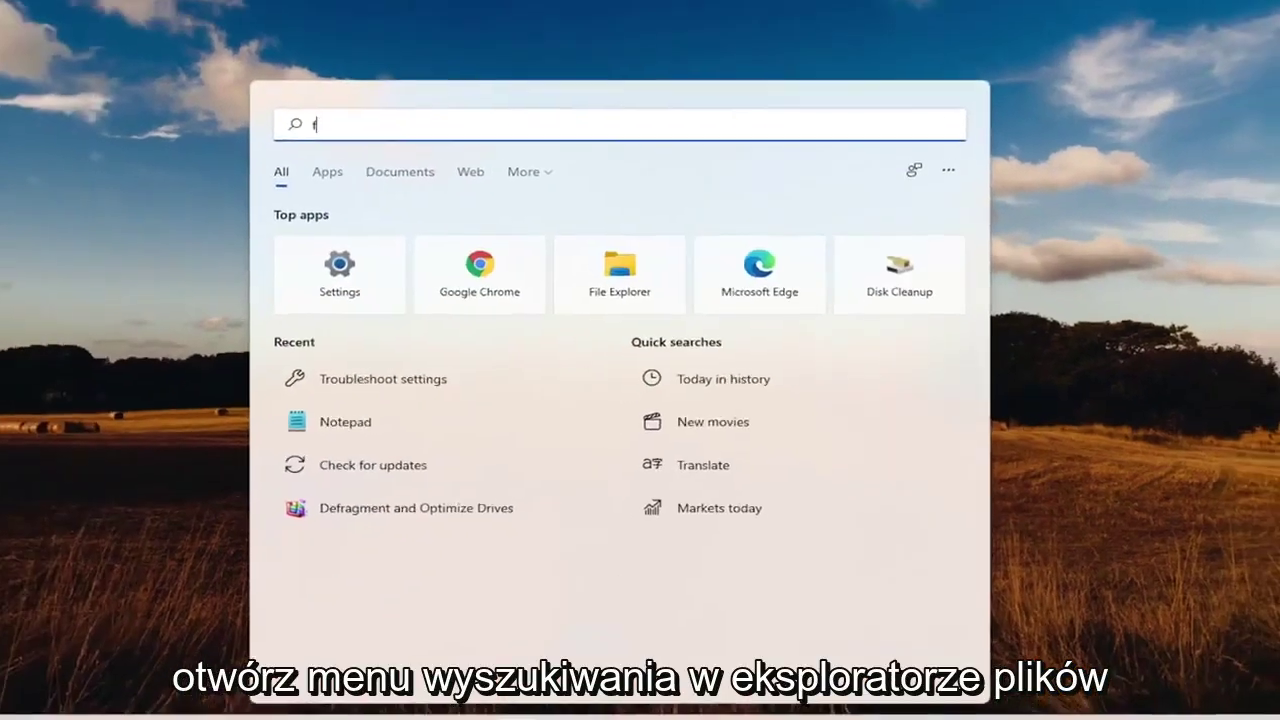
pyautogui.write('file explorer')
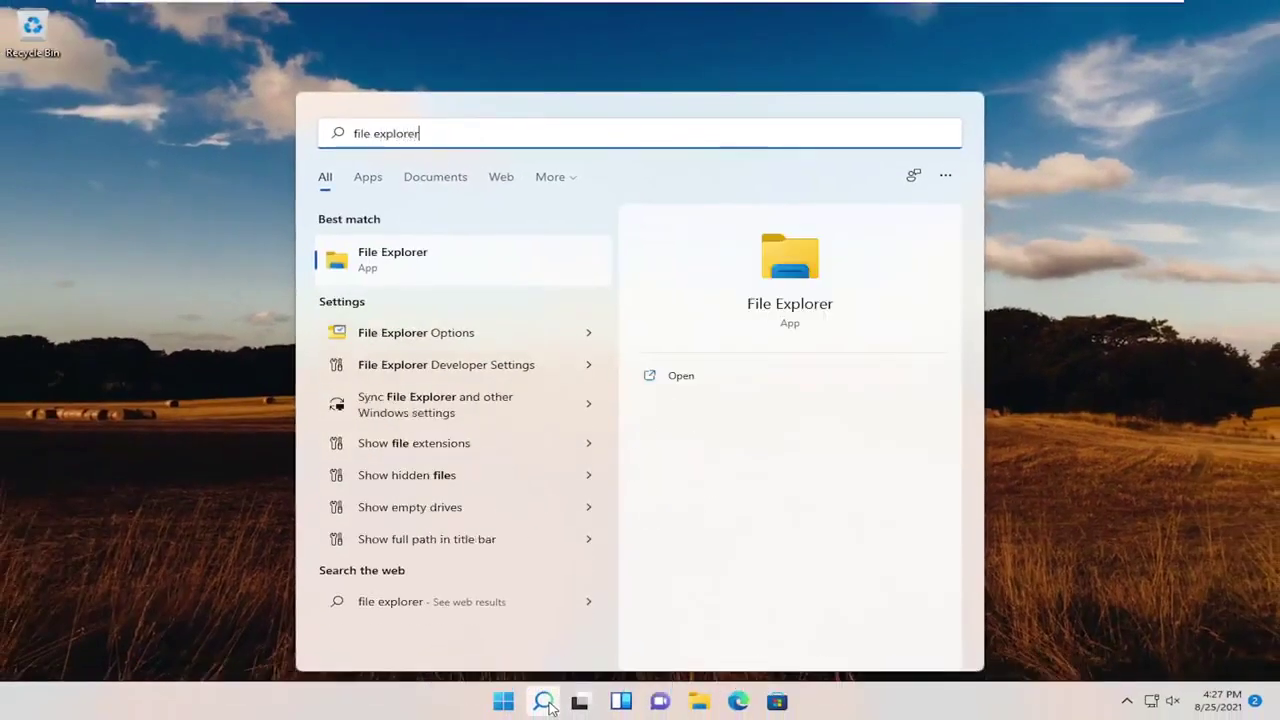
pyautogui.click(390, 273)
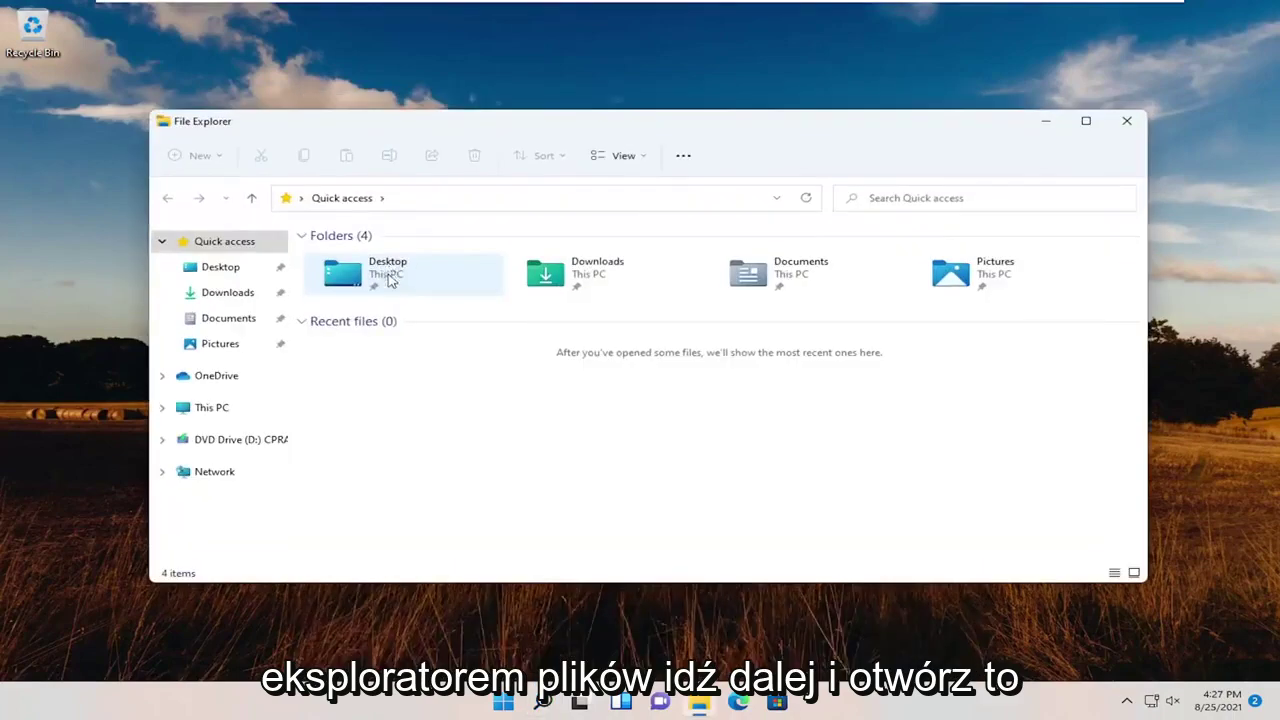
pyautogui.click(205, 416)
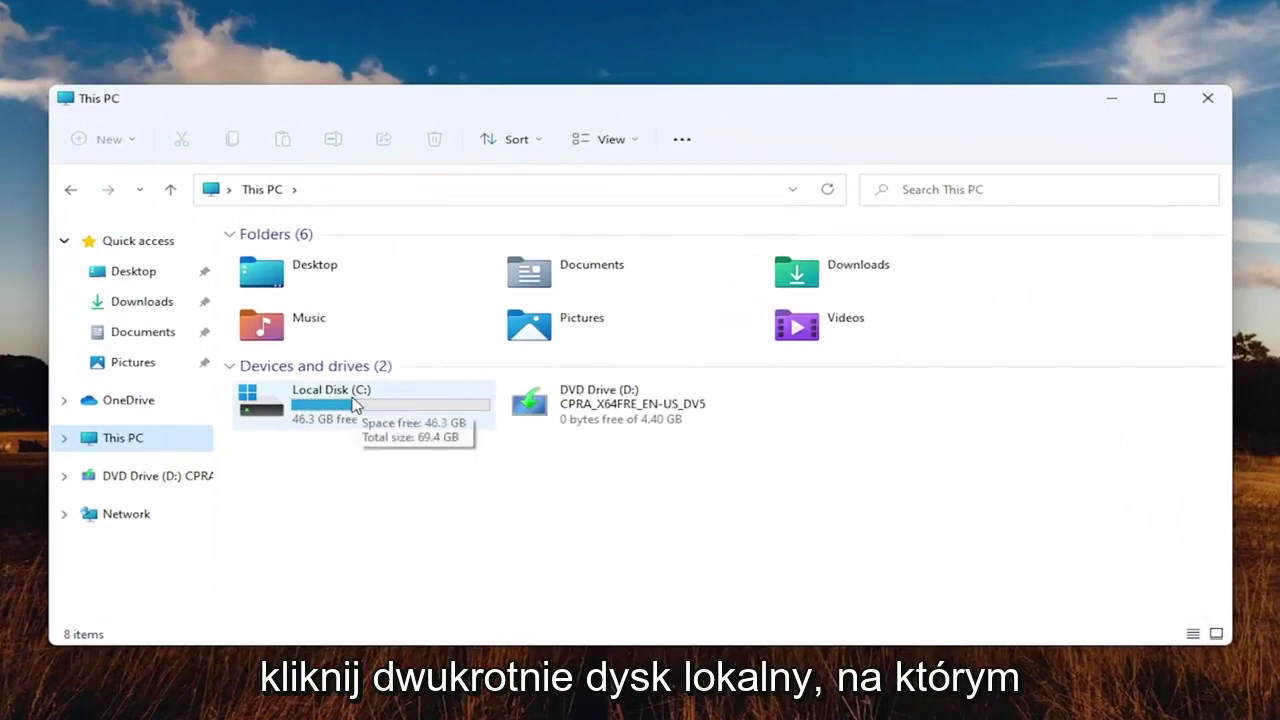
# Step: Open C:\Windows\SoftwareDistribution and select all five items inside it
pyautogui.doubleClick(333, 408)
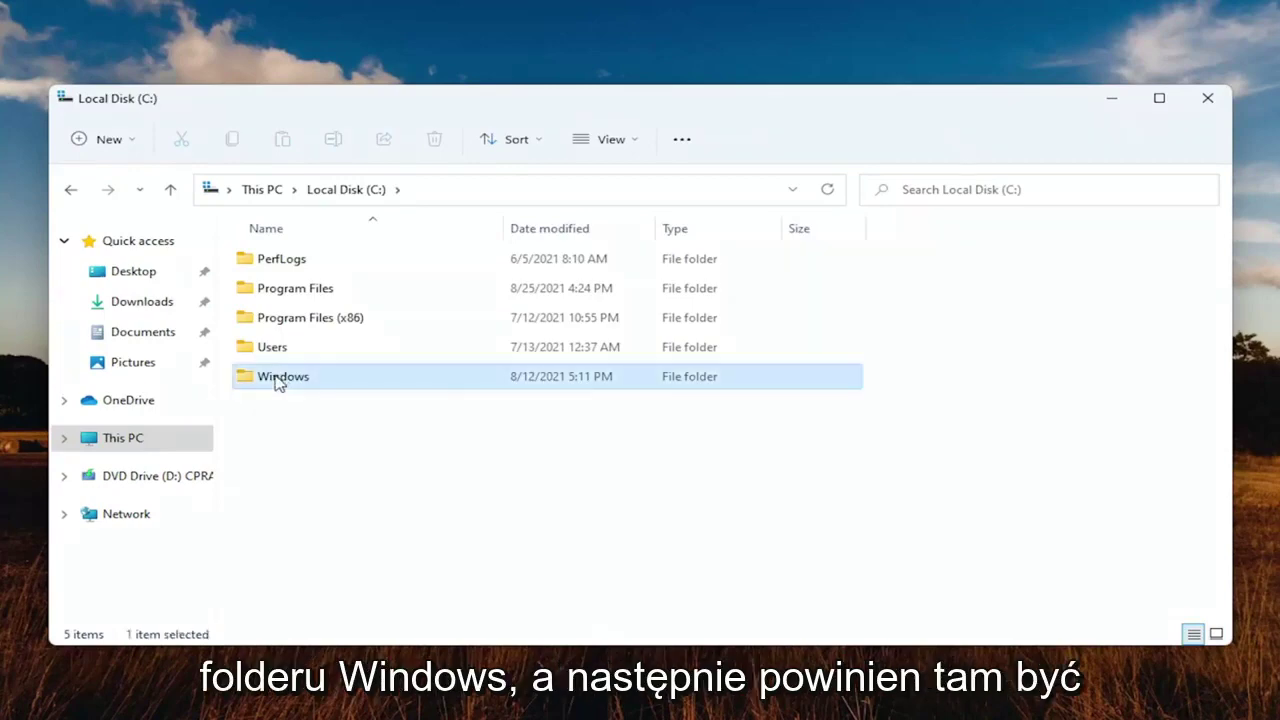
pyautogui.doubleClick(279, 384)
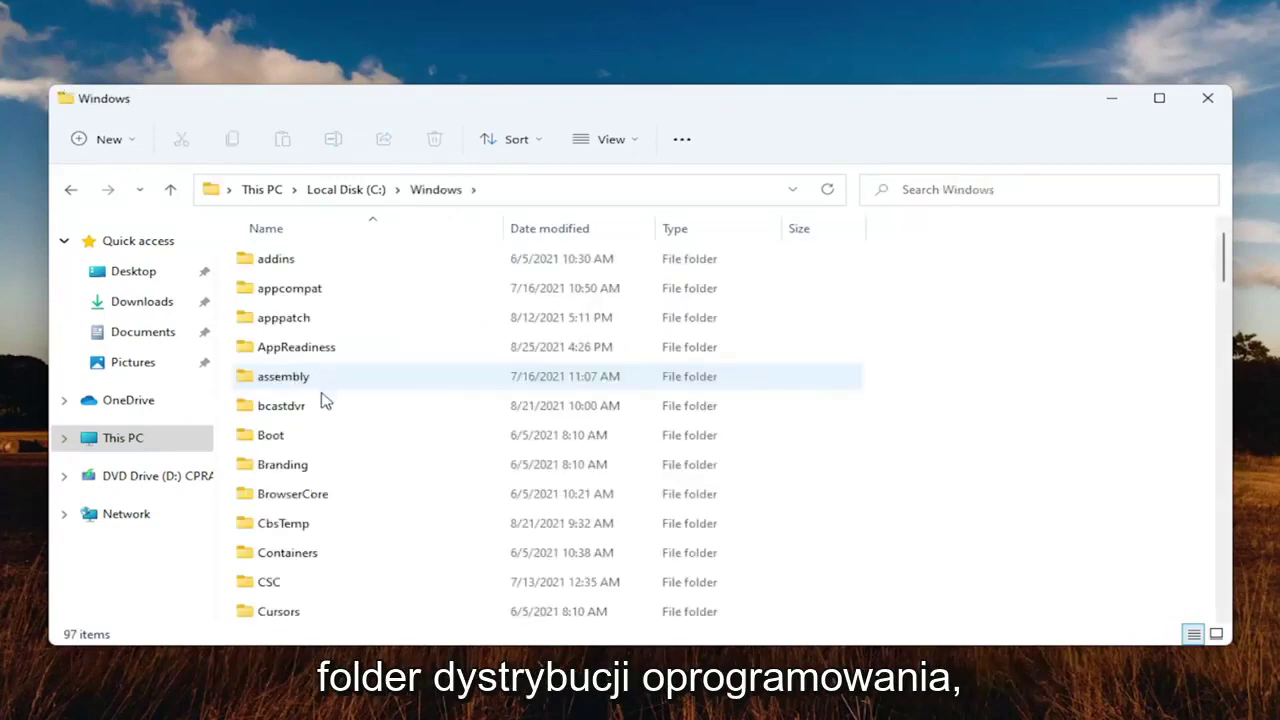
pyautogui.scroll(-15, 322, 389)
pyautogui.scroll(-1, 322, 432)
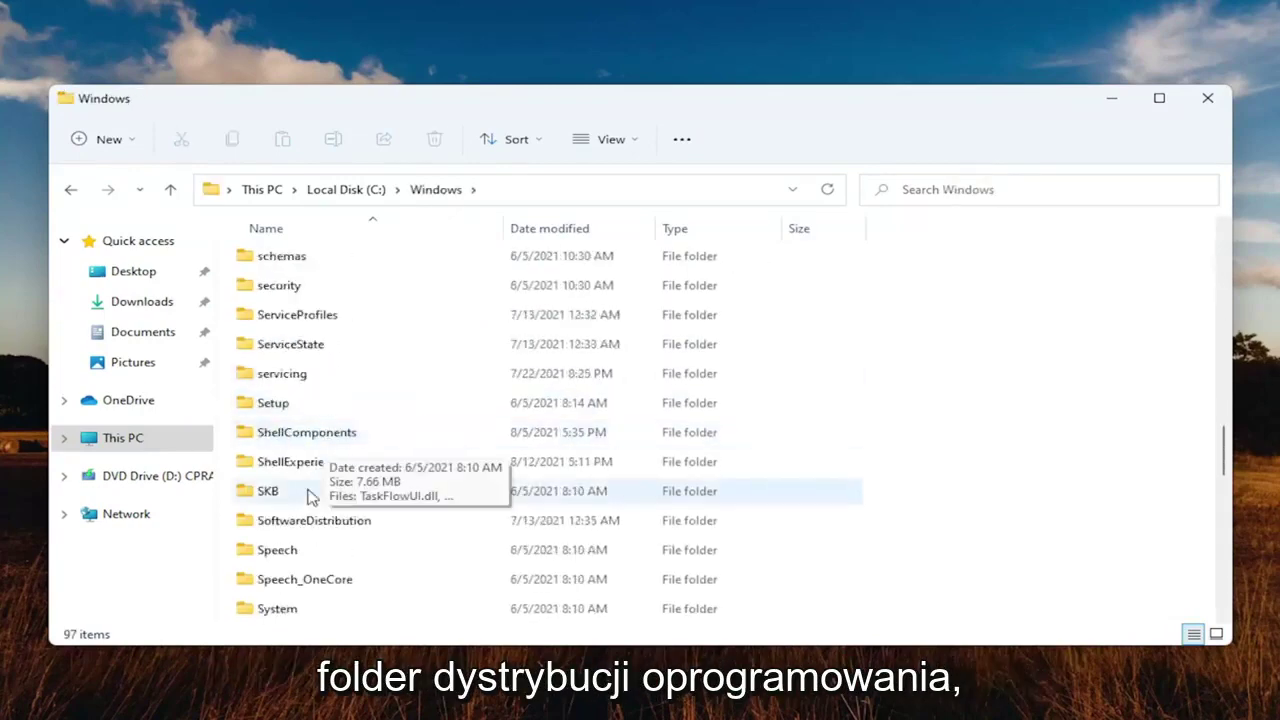
pyautogui.doubleClick(288, 524)
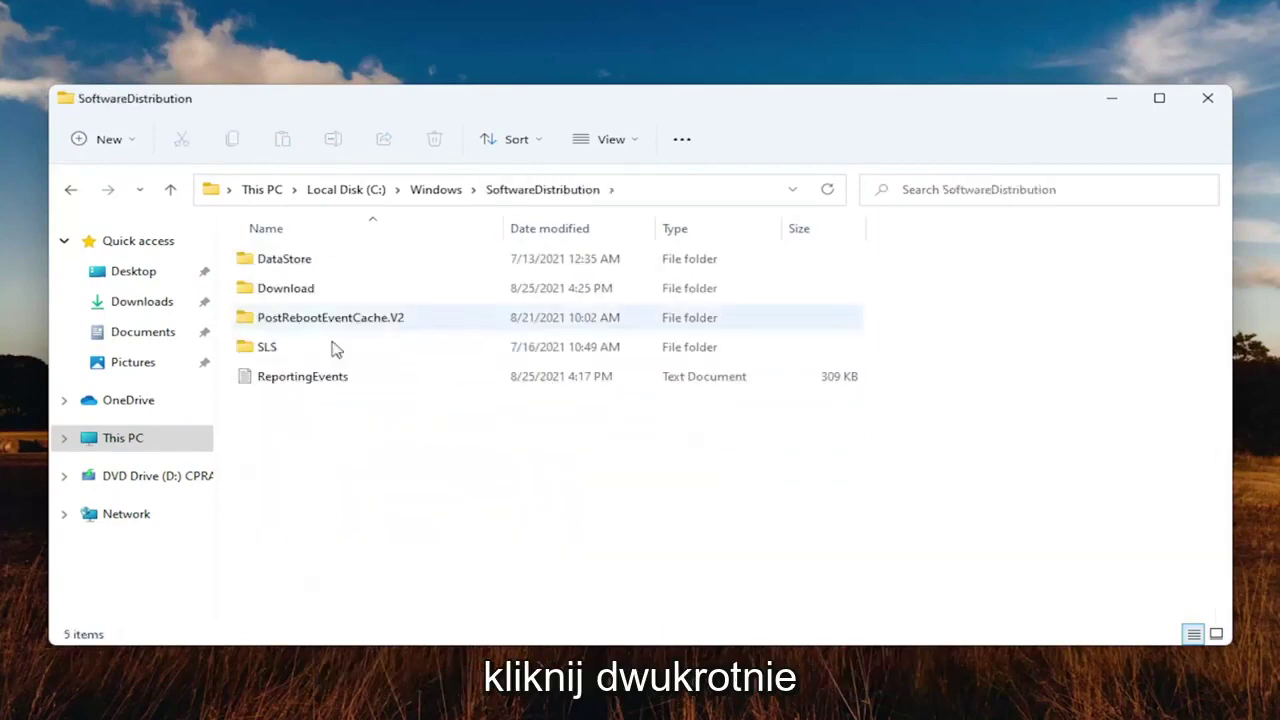
pyautogui.moveTo(614, 512); pyautogui.dragTo(270, 235)
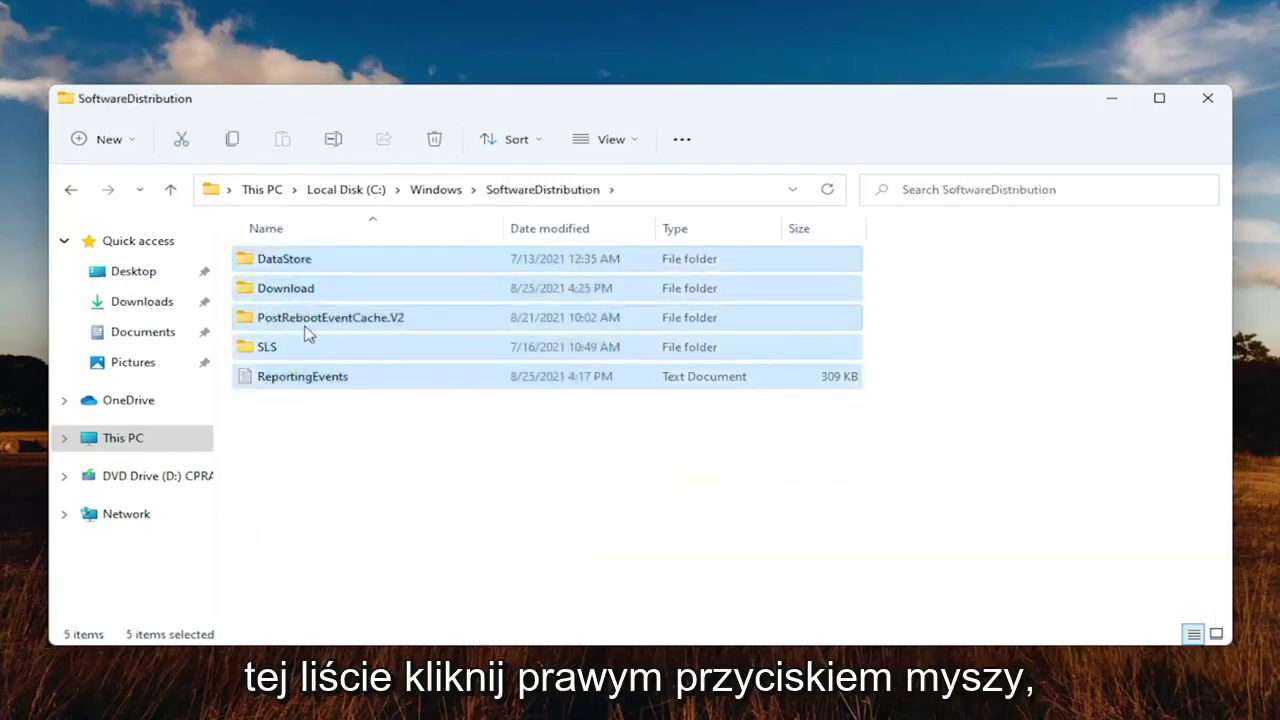
# Step: Delete the selected items, skipping the in-use ReportingEvents file and DataStore folder
pyautogui.rightClick(333, 309)
pyautogui.moveTo(276, 455); pyautogui.dragTo(309, 200)
pyautogui.rightClick(312, 300)
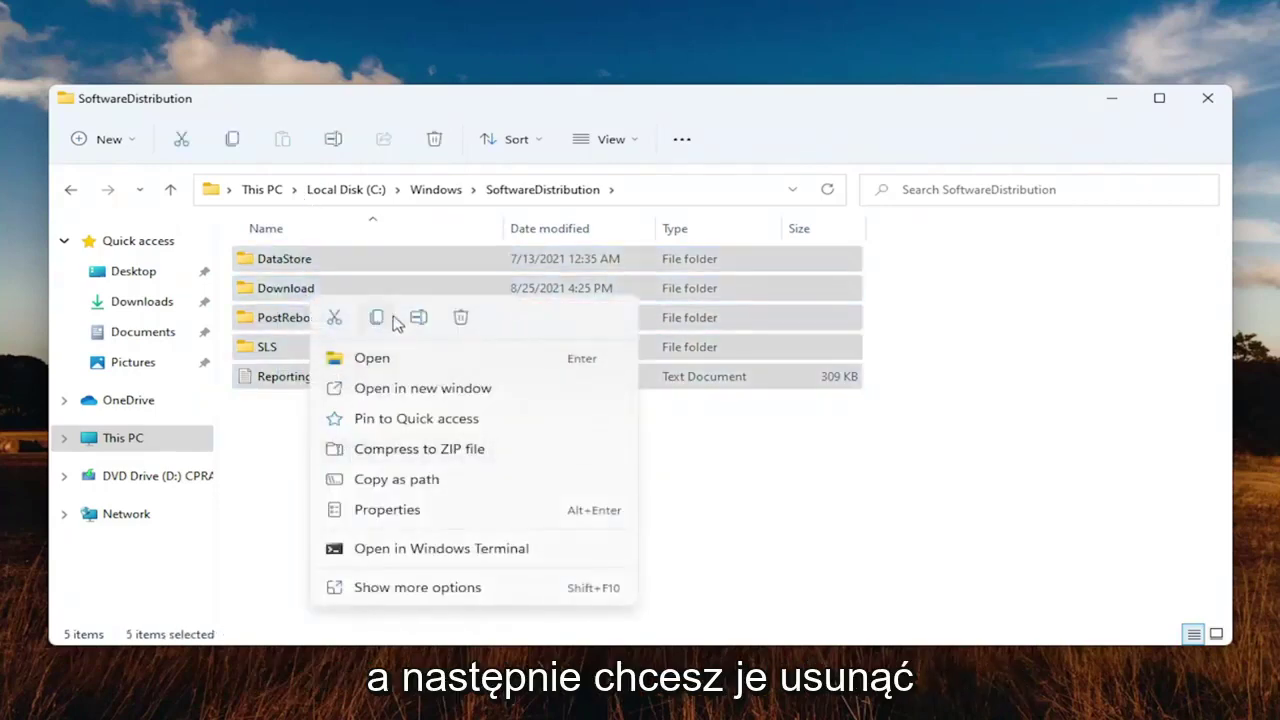
pyautogui.click(462, 318)
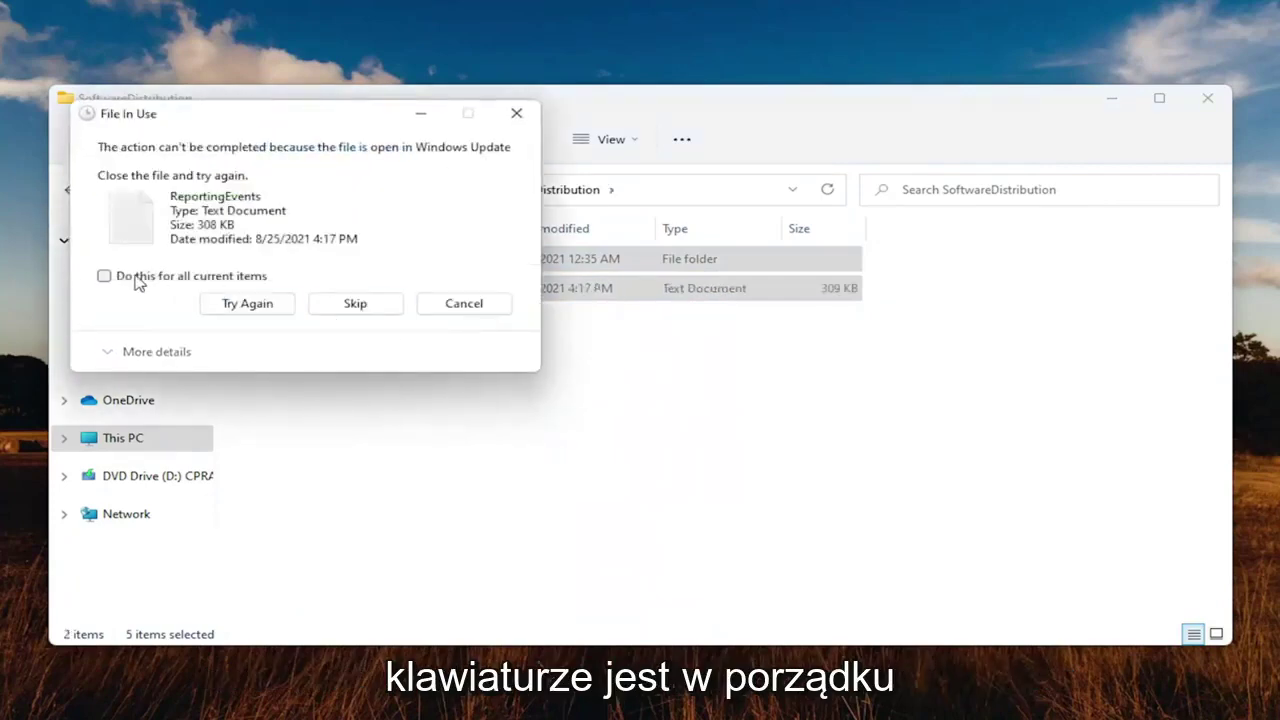
pyautogui.click(350, 303)
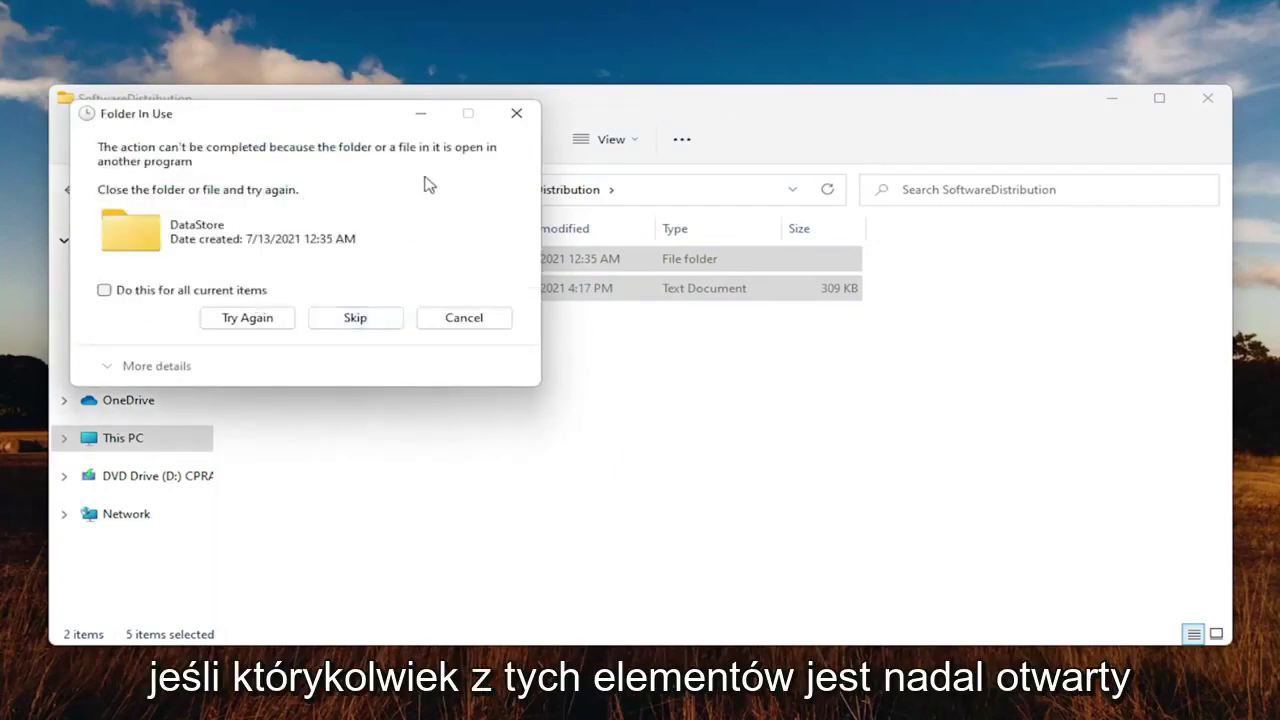
pyautogui.click(517, 113)
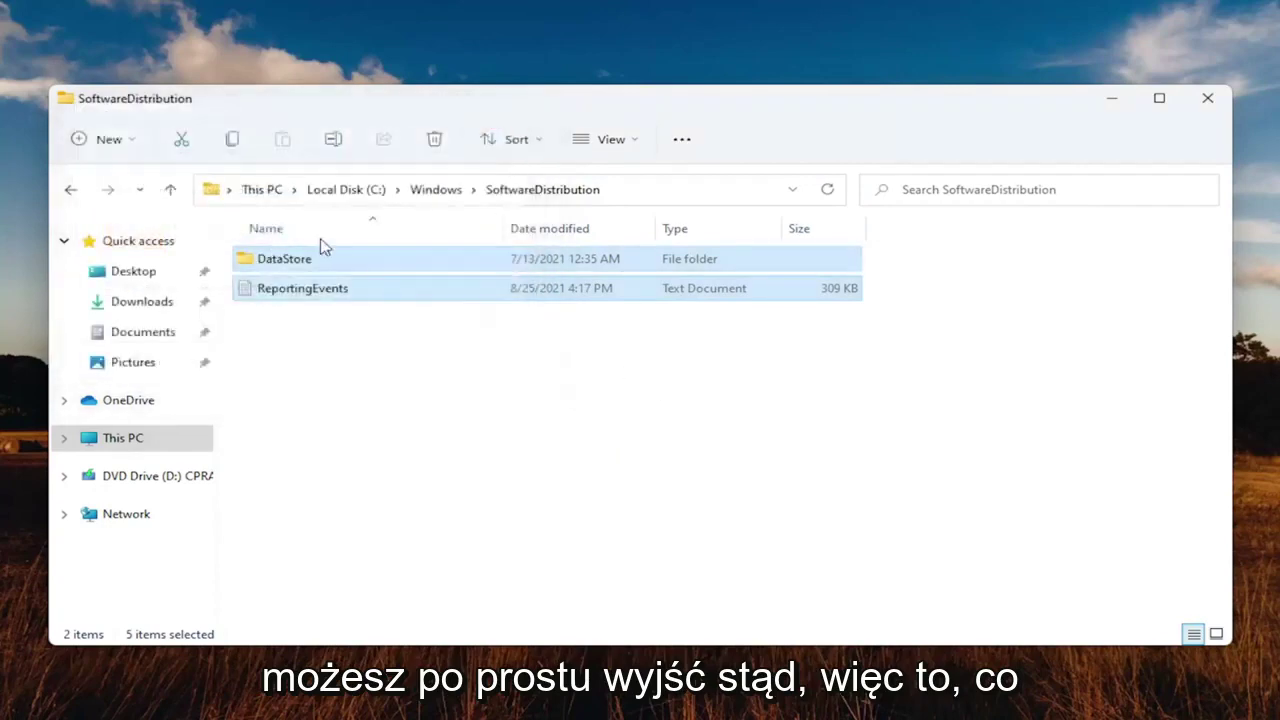
pyautogui.click(1111, 98)
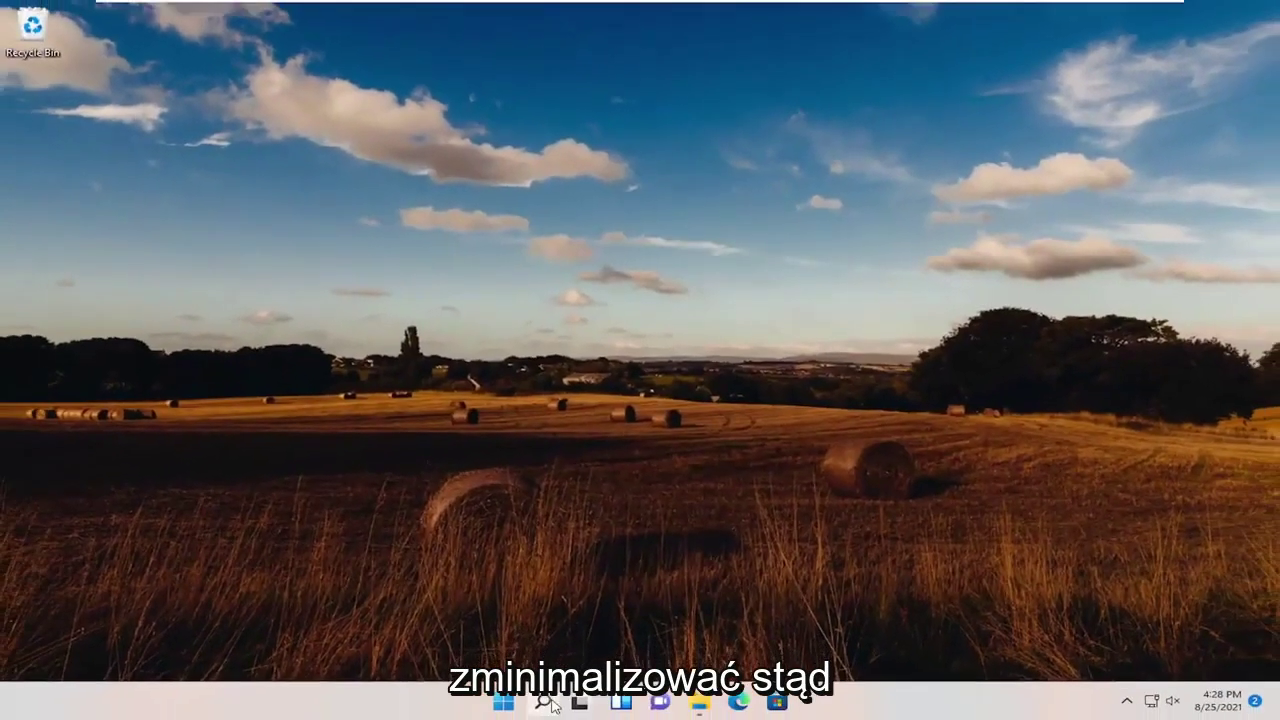
# Step: Launch Services and stop the Background Intelligent Transfer Service
pyautogui.click(549, 703)
pyautogui.write('servi')
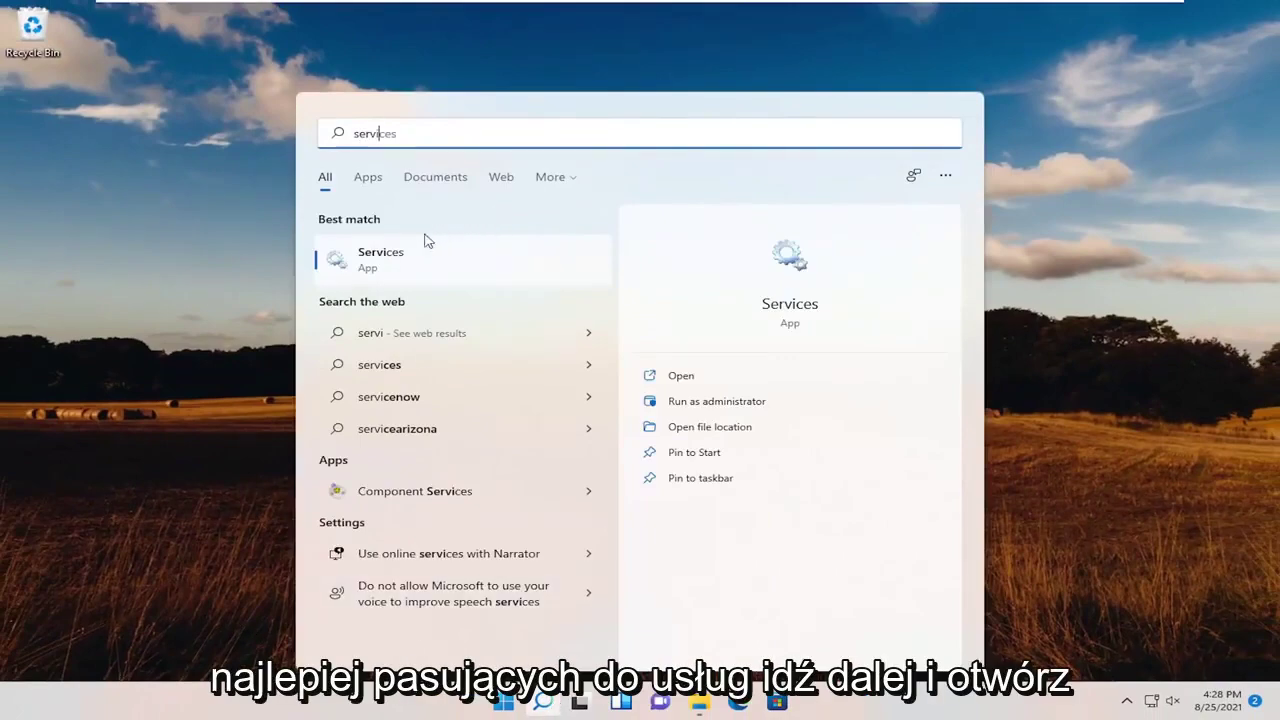
pyautogui.click(395, 262)
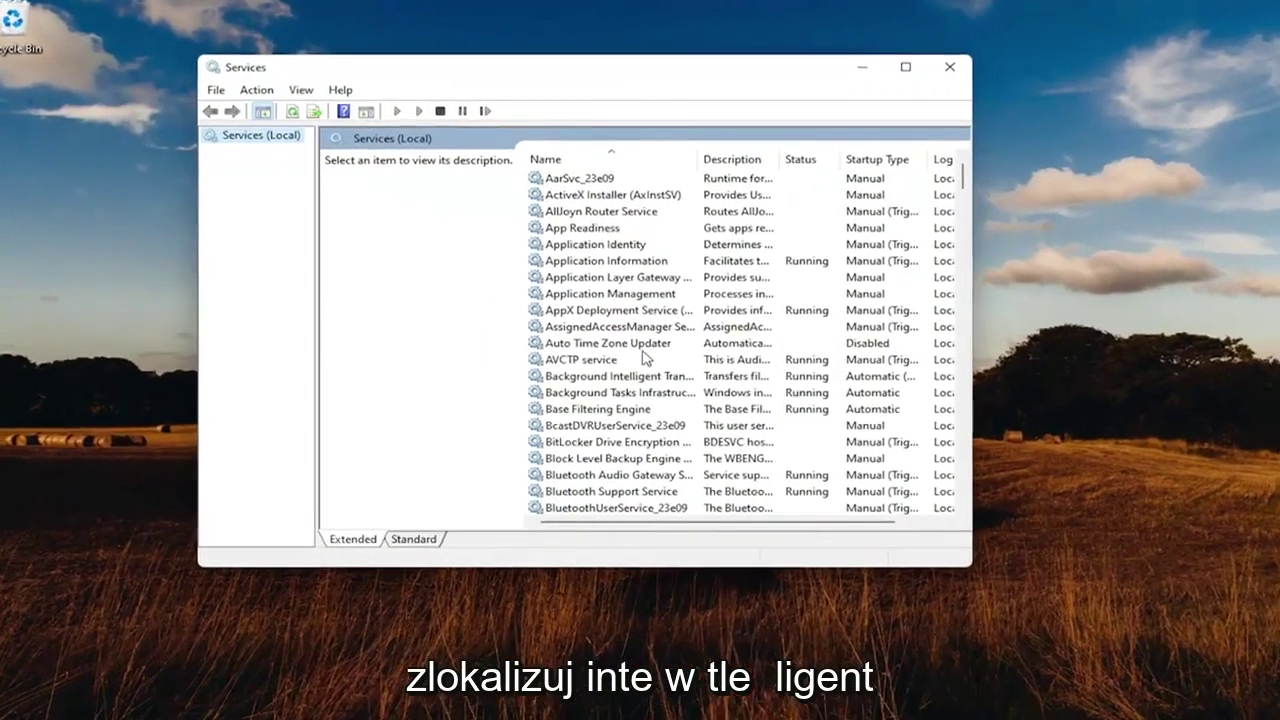
pyautogui.click(478, 366)
pyautogui.doubleClick(632, 408)
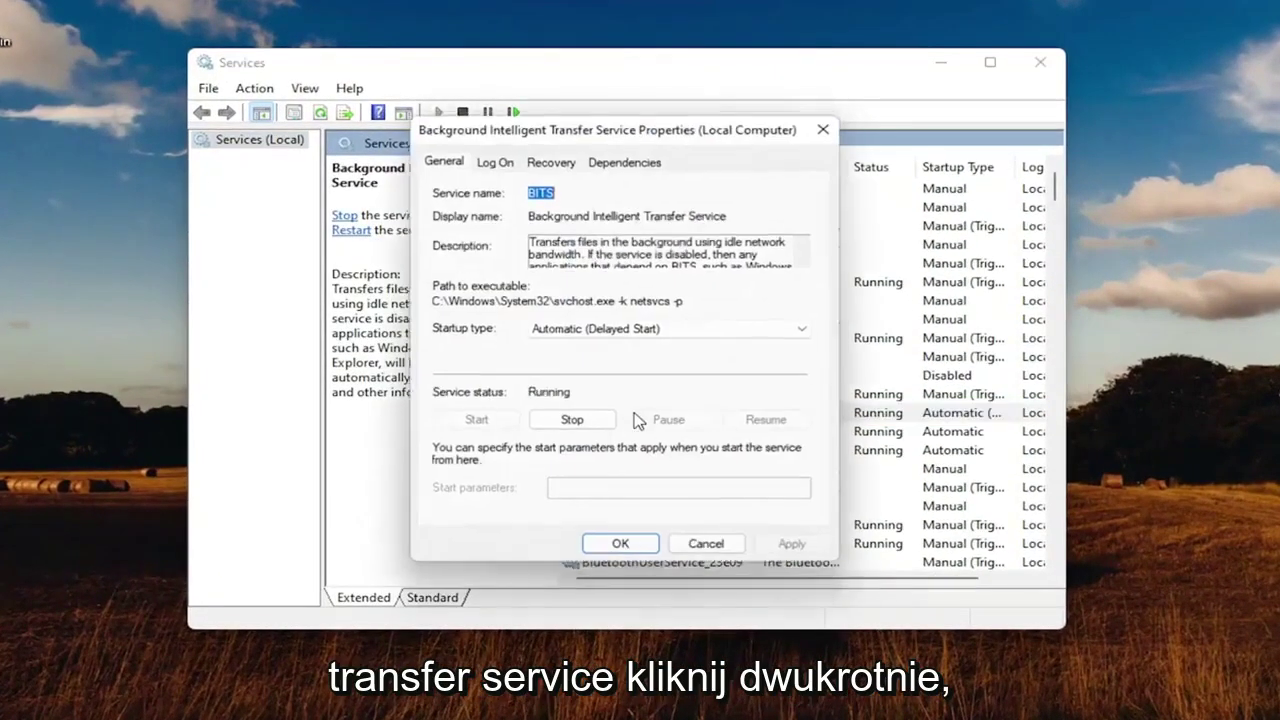
pyautogui.click(572, 422)
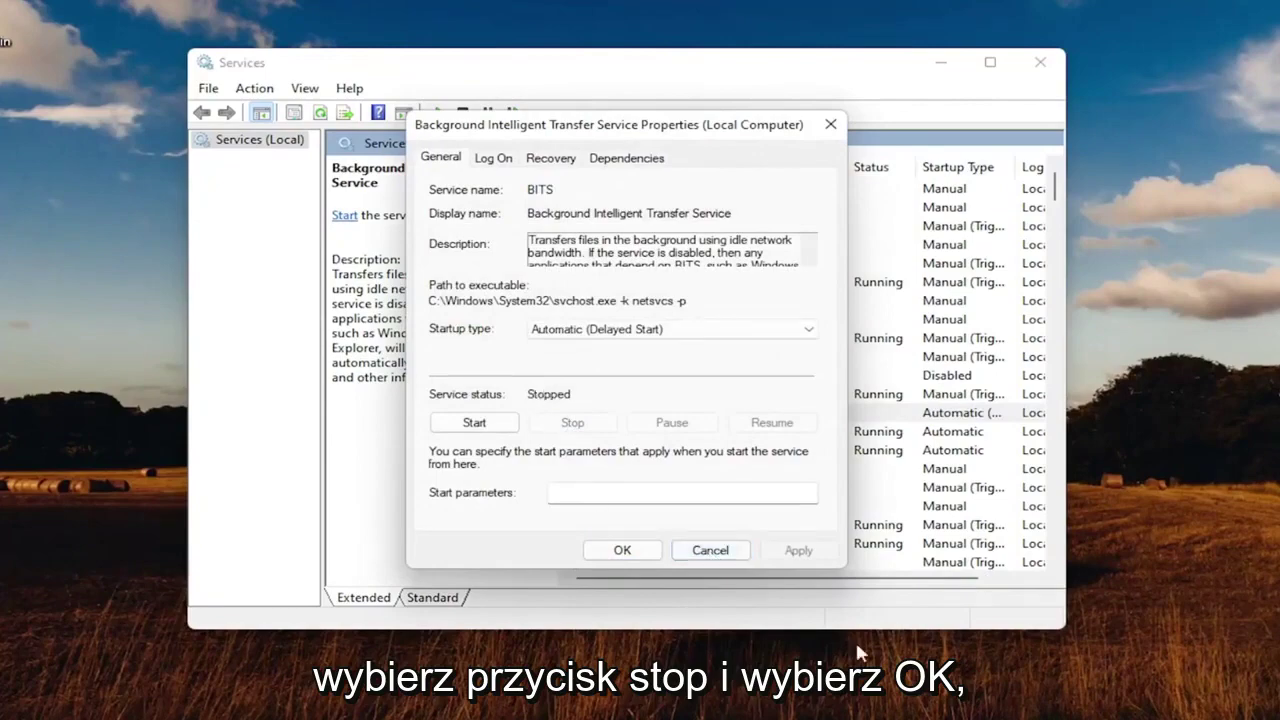
pyautogui.click(600, 552)
# Step: Stop the Windows Update service and minimize the Services console
pyautogui.moveTo(1054, 186); pyautogui.dragTo(1045, 548)
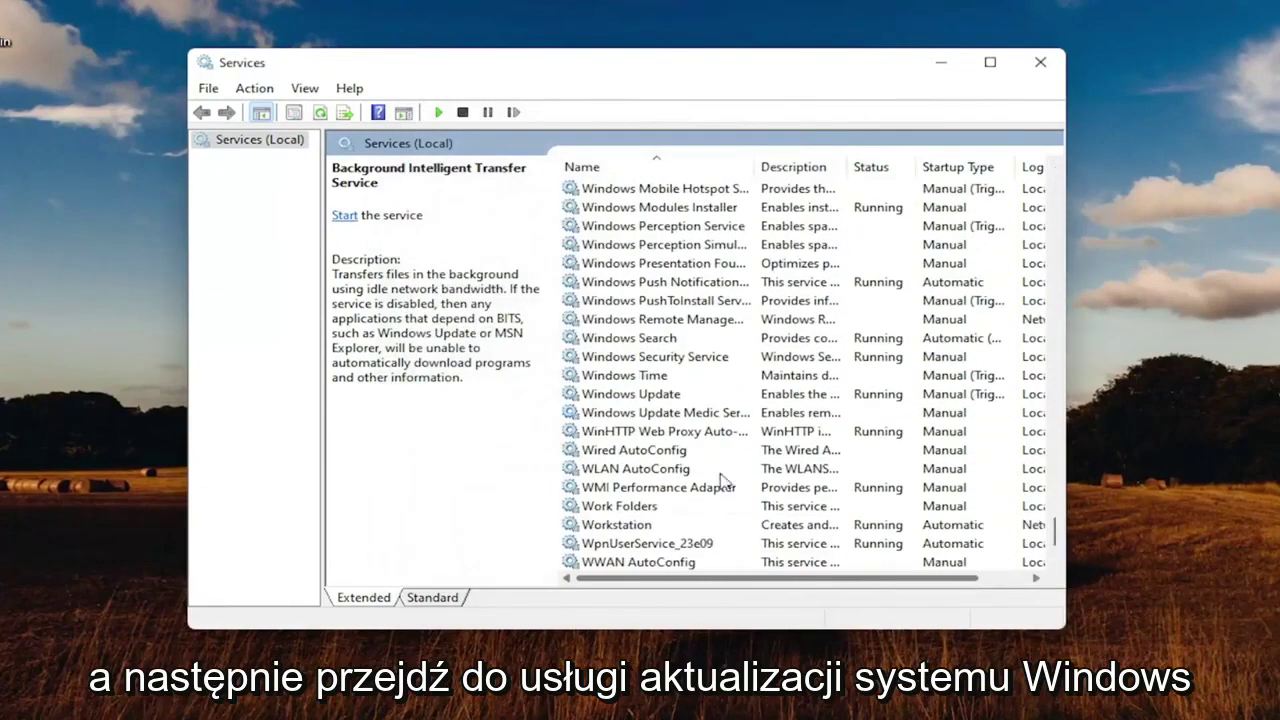
pyautogui.doubleClick(627, 400)
pyautogui.click(570, 424)
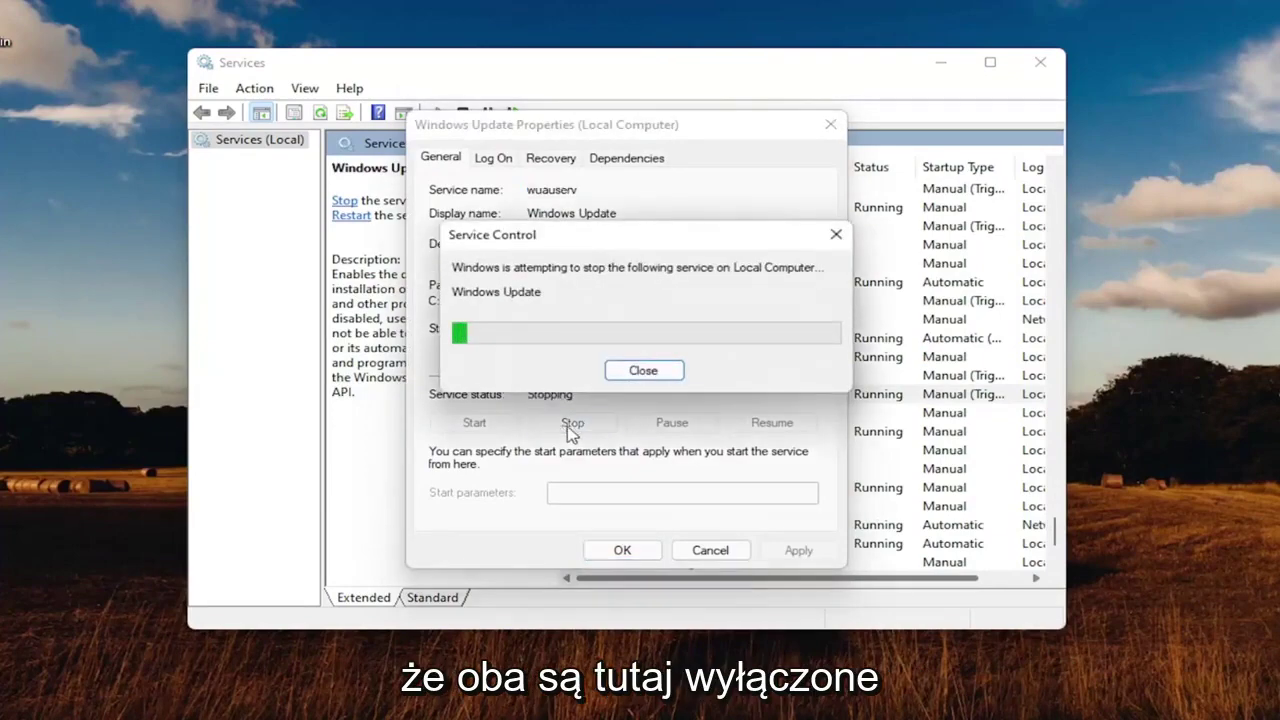
pyautogui.click(622, 550)
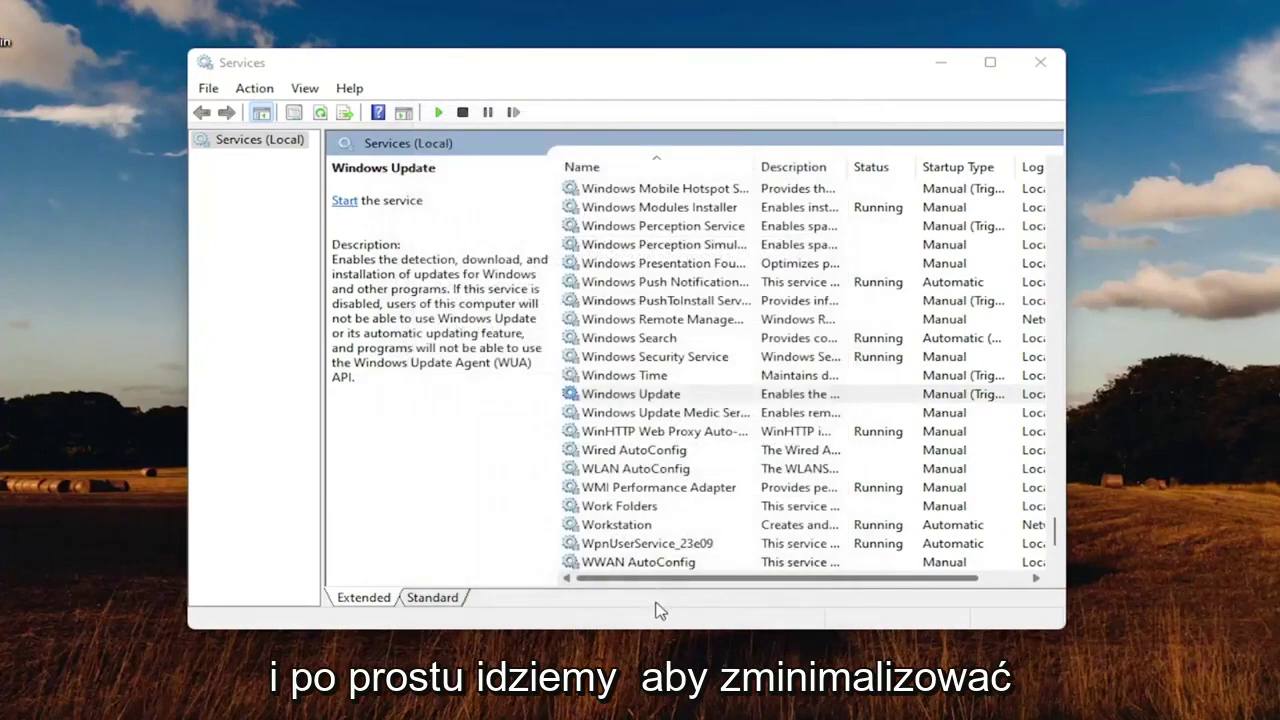
pyautogui.click(940, 63)
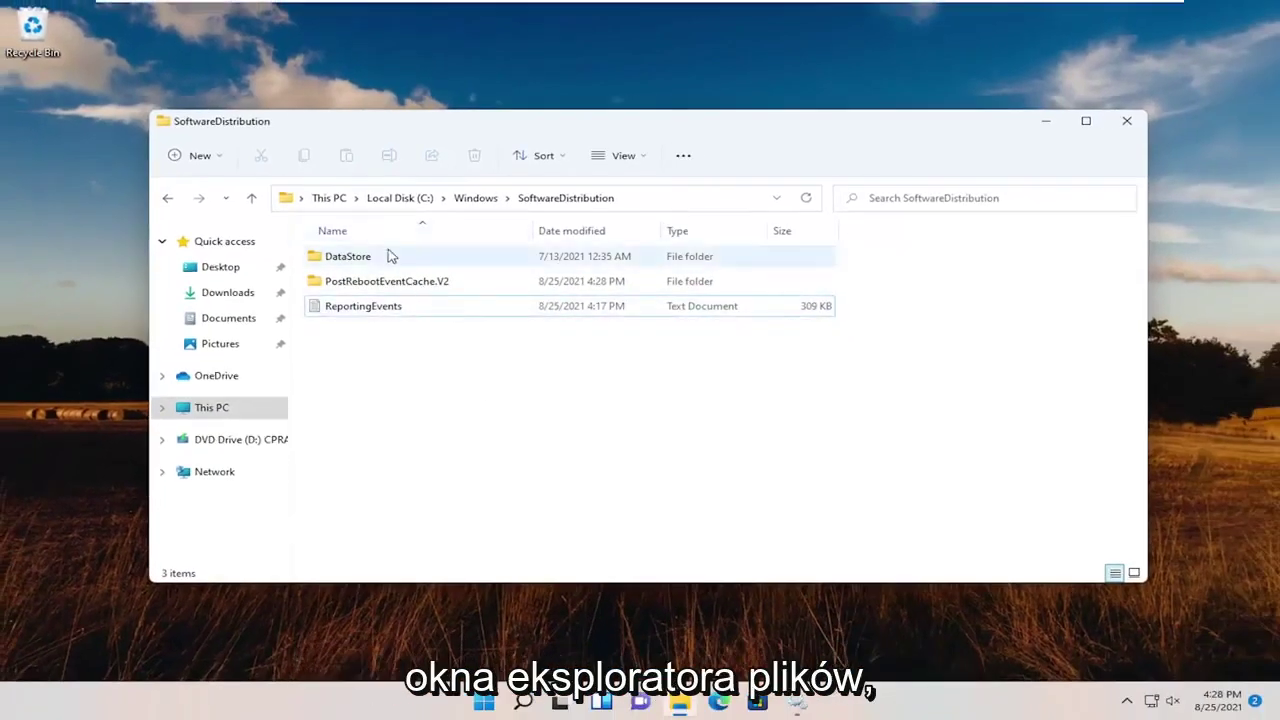
# Step: Delete the remaining three items so SoftwareDistribution is empty, then return to Services
pyautogui.moveTo(694, 380); pyautogui.dragTo(290, 245)
pyautogui.rightClick(423, 295)
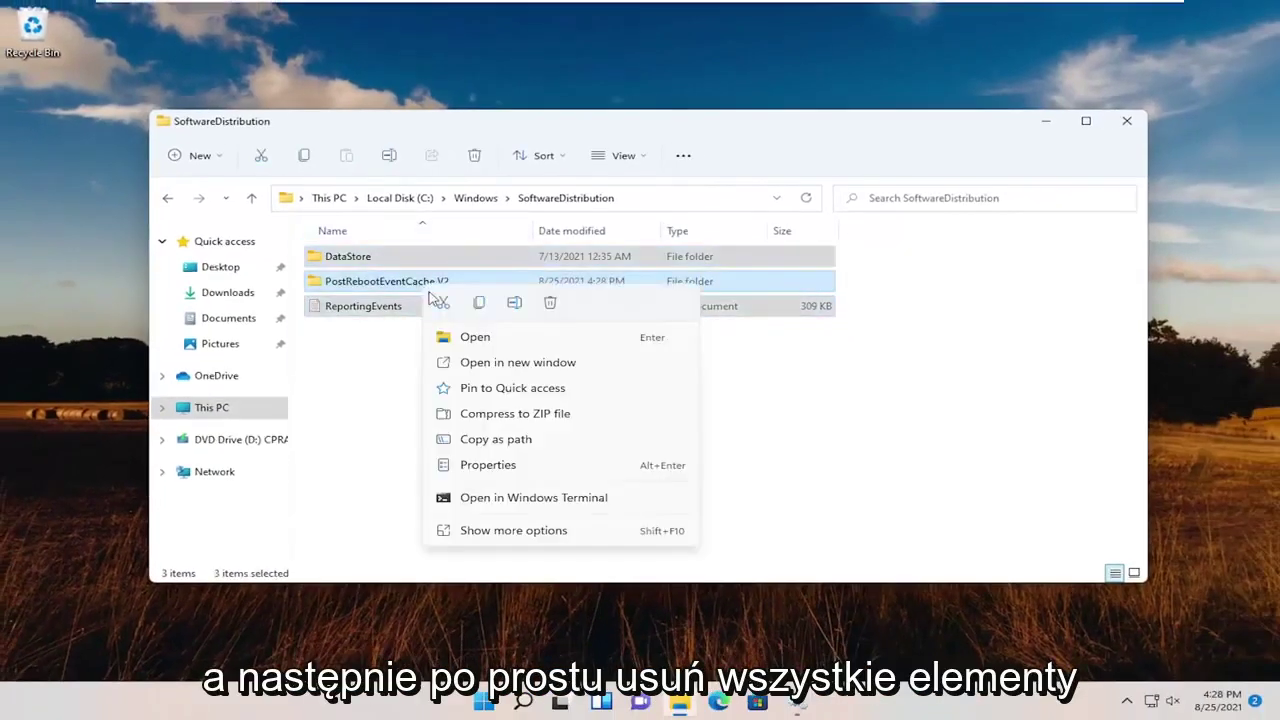
pyautogui.click(549, 303)
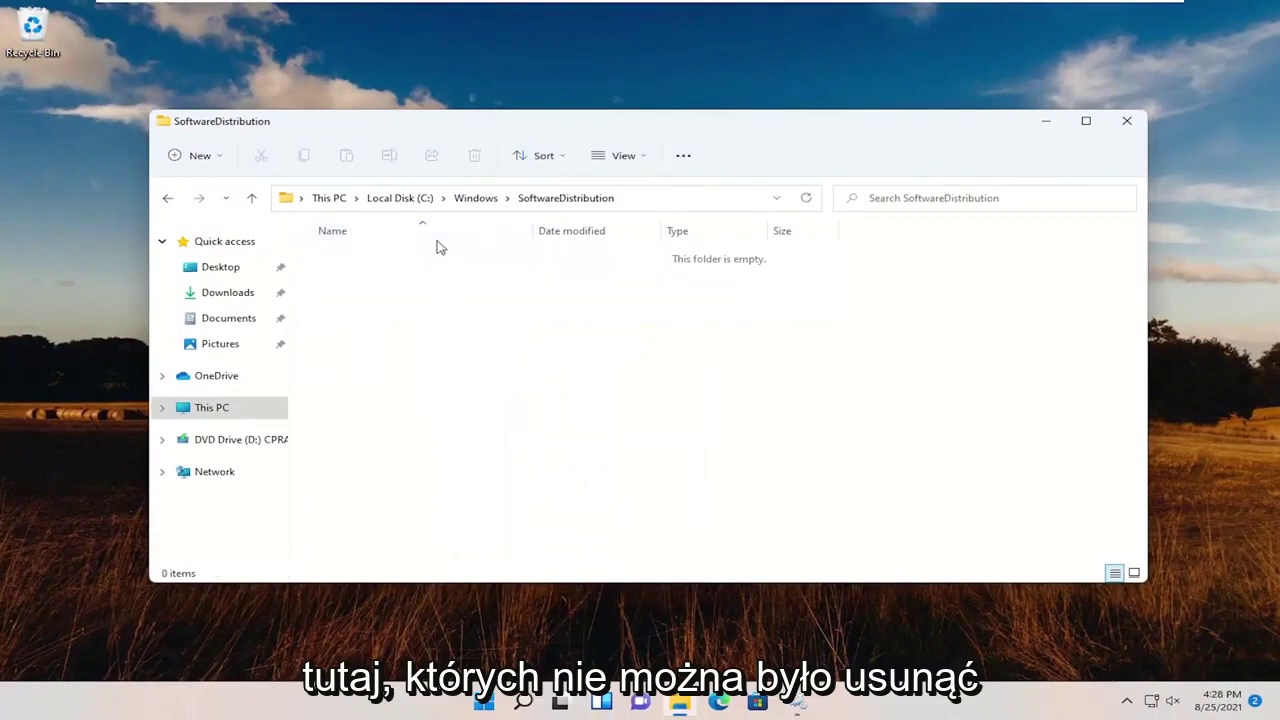
pyautogui.click(1127, 121)
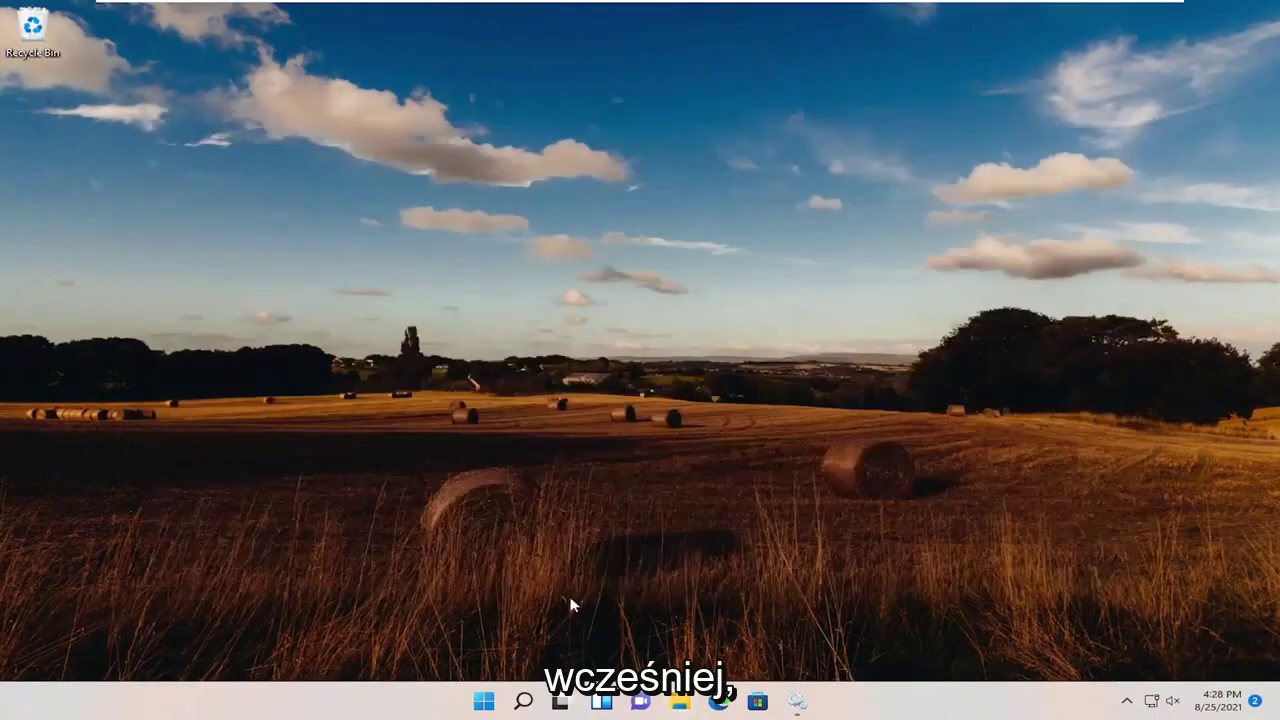
pyautogui.click(804, 706)
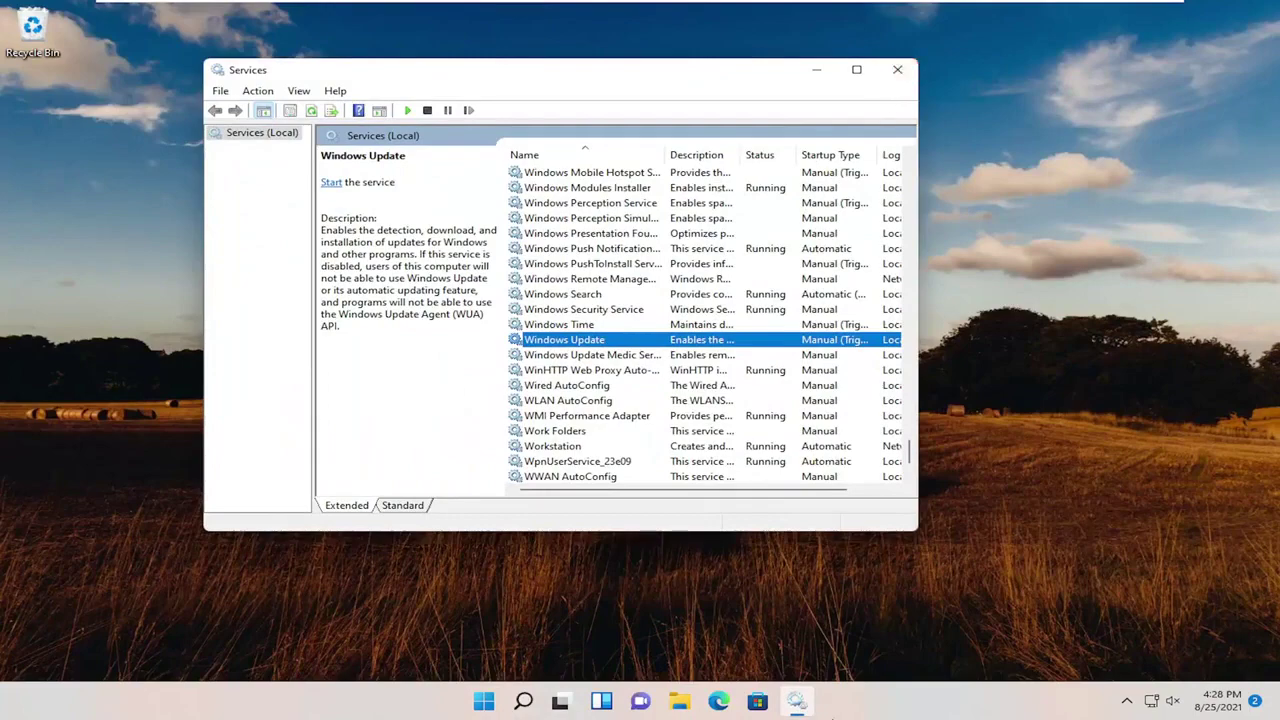
# Step: Start the Windows Update service again
pyautogui.click(799, 705)
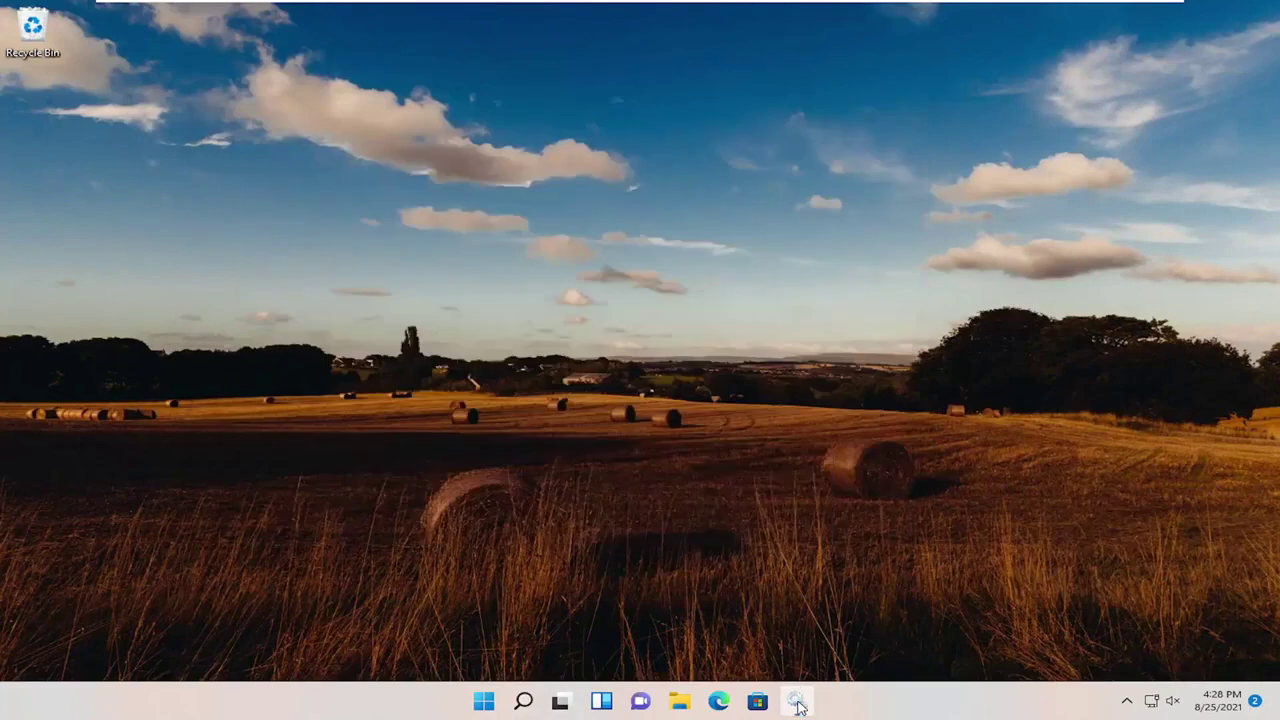
pyautogui.click(799, 706)
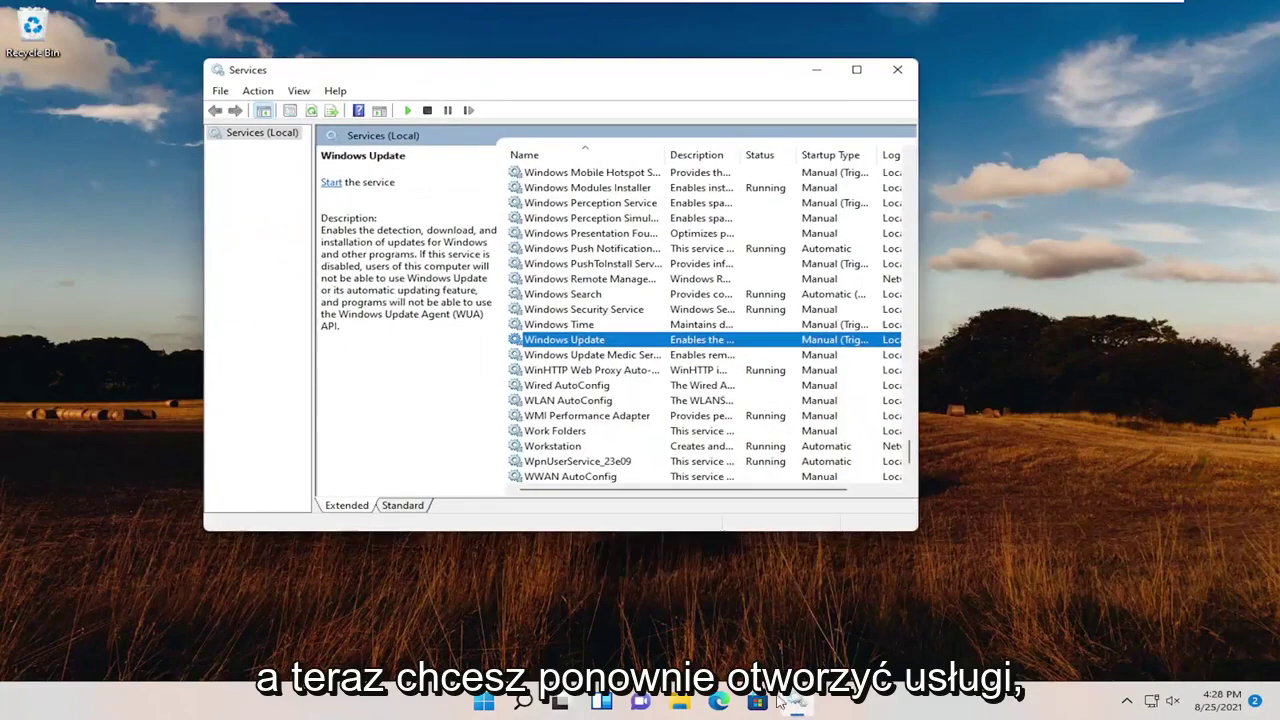
pyautogui.doubleClick(547, 340)
pyautogui.click(437, 364)
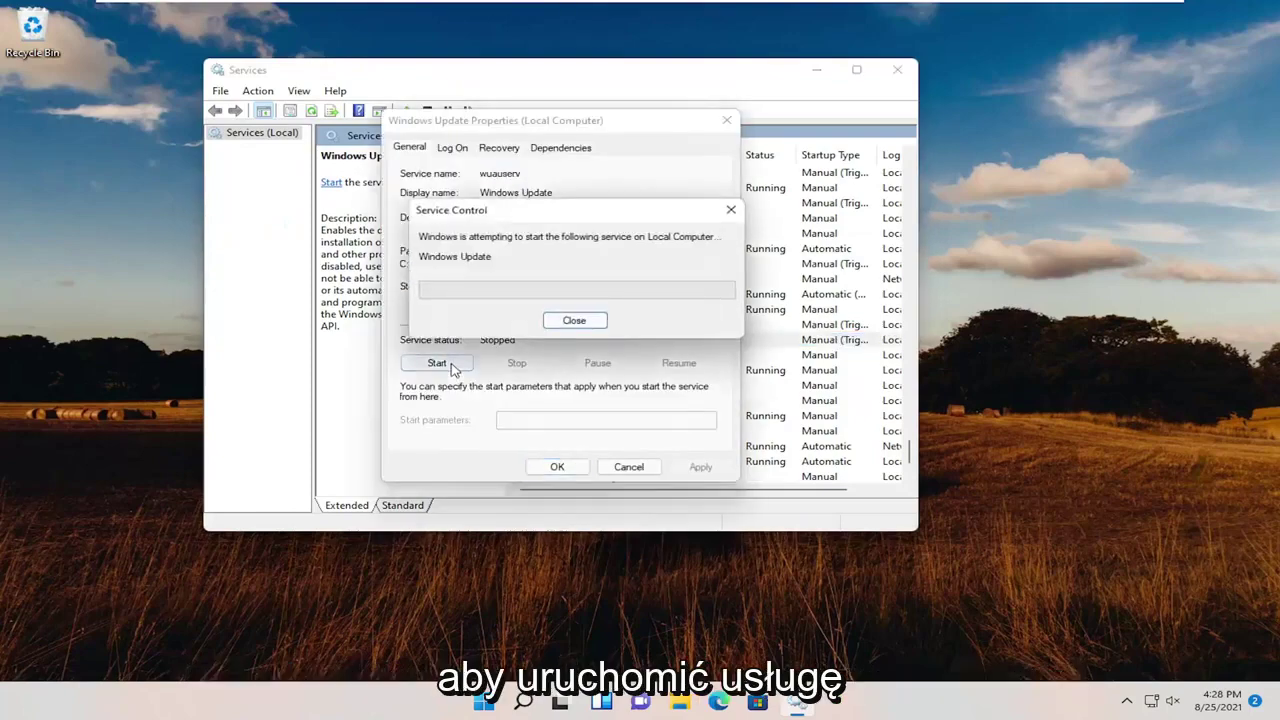
pyautogui.press('Return')
pyautogui.moveTo(910, 452); pyautogui.dragTo(890, 162)
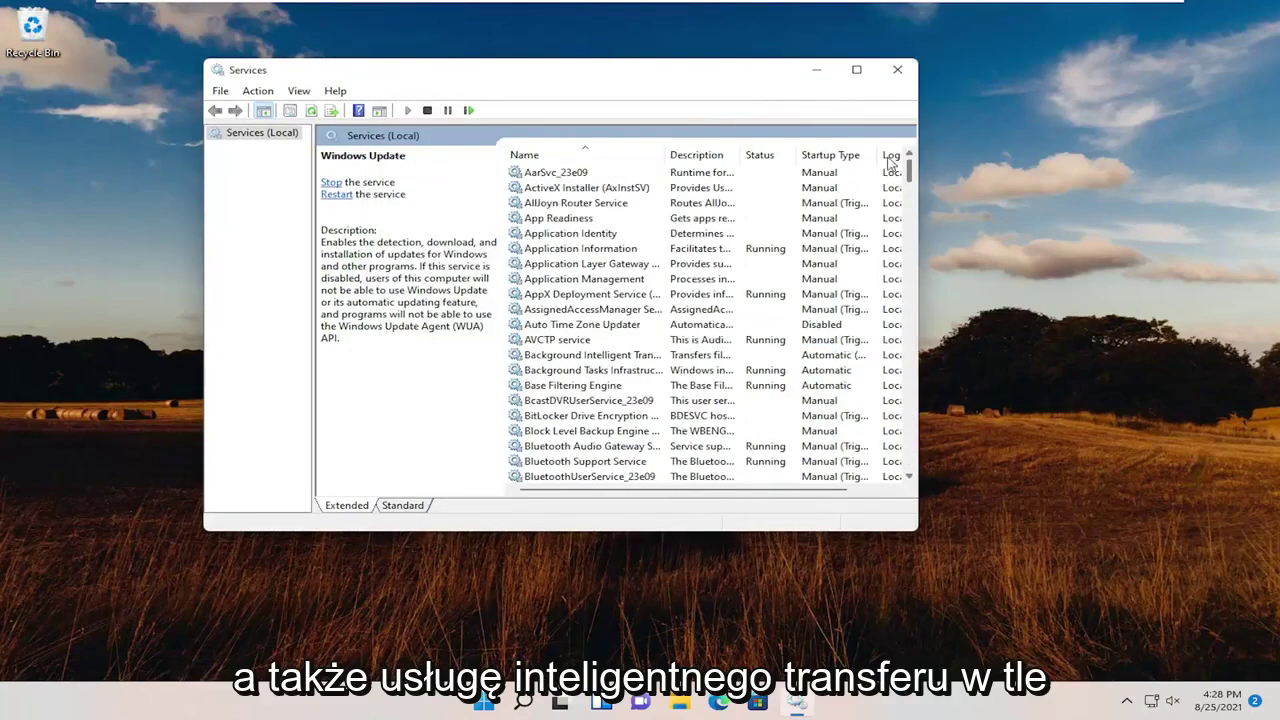
# Step: Start the Background Intelligent Transfer Service, close leftover dialogs, and close Services
pyautogui.doubleClick(566, 355)
pyautogui.click(475, 386)
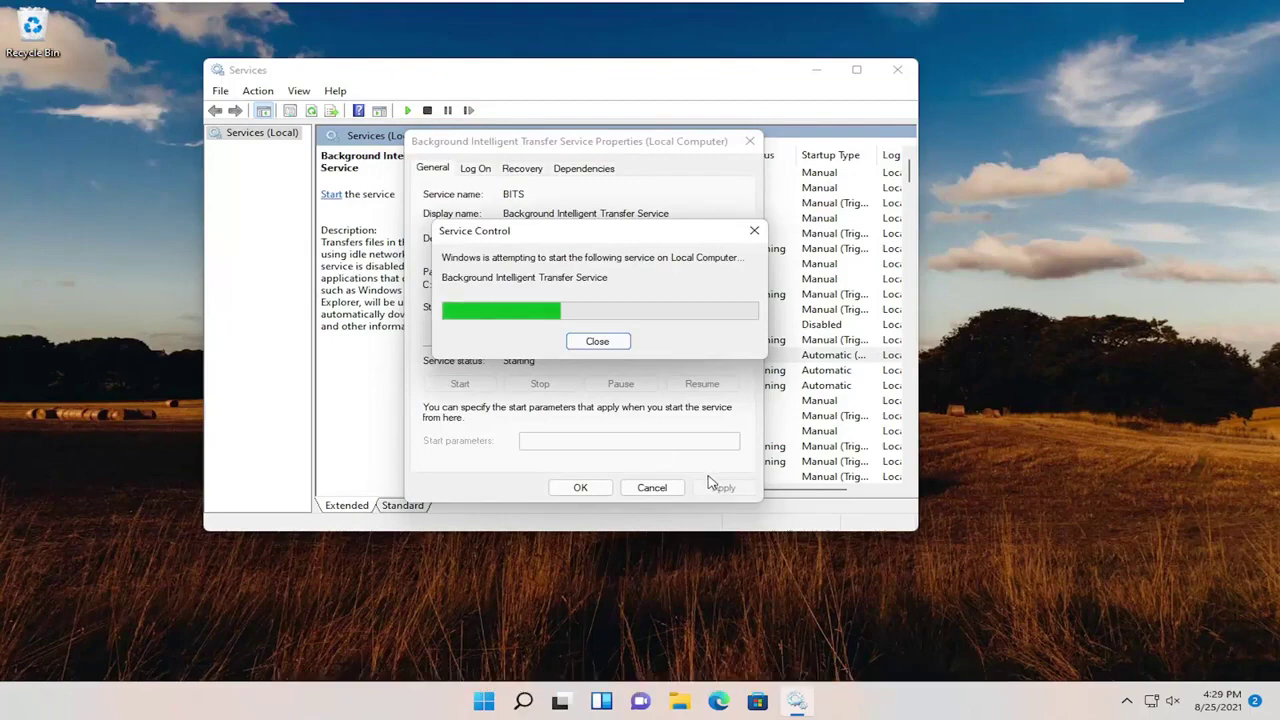
pyautogui.click(580, 487)
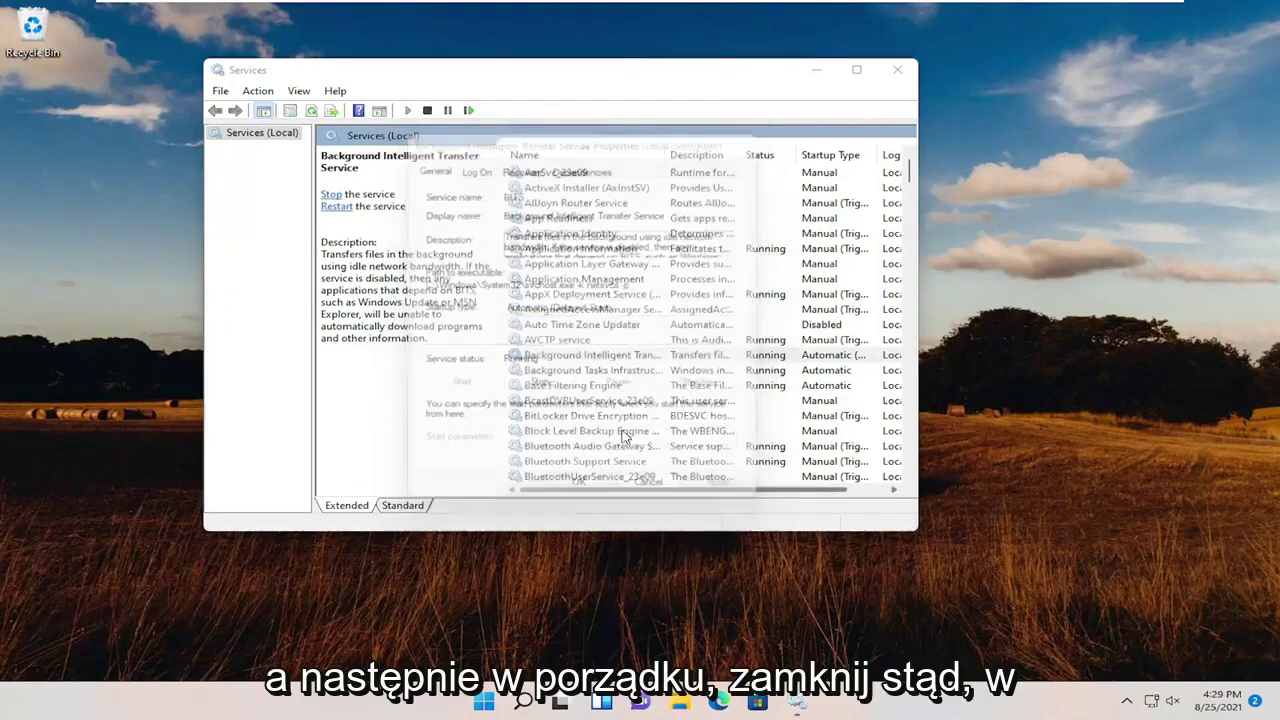
pyautogui.click(886, 72)
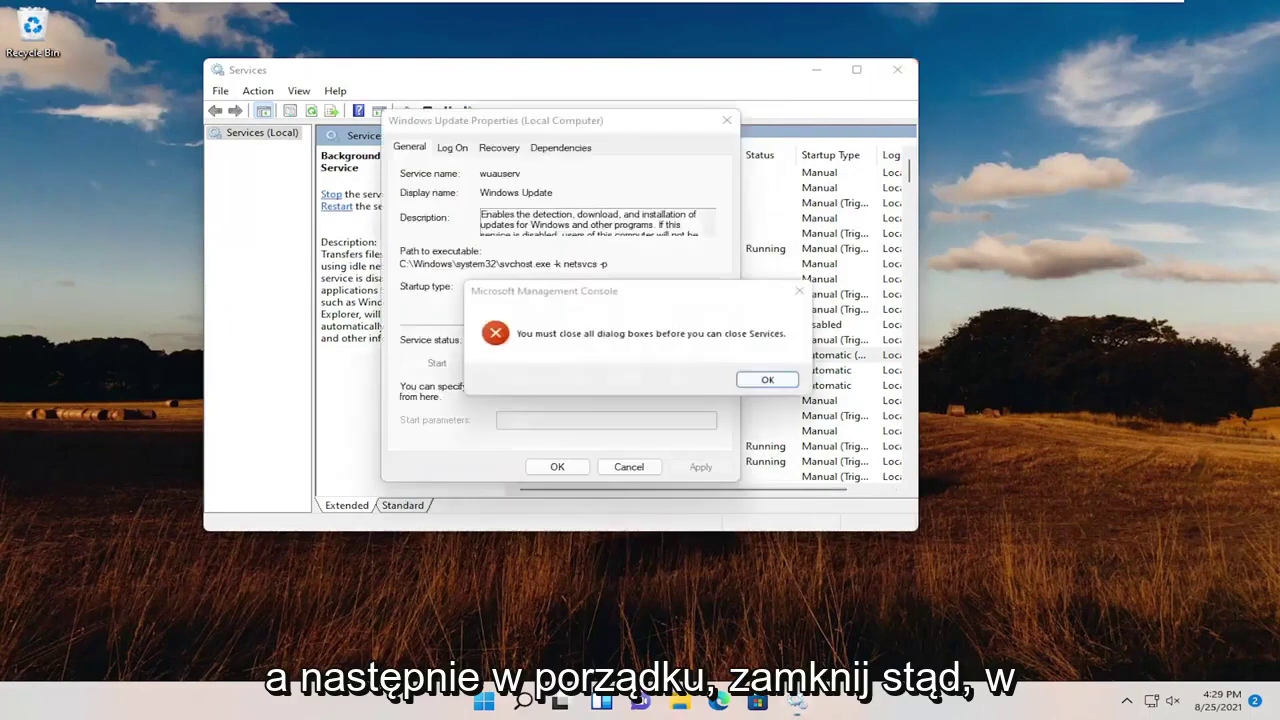
pyautogui.click(770, 382)
pyautogui.click(557, 467)
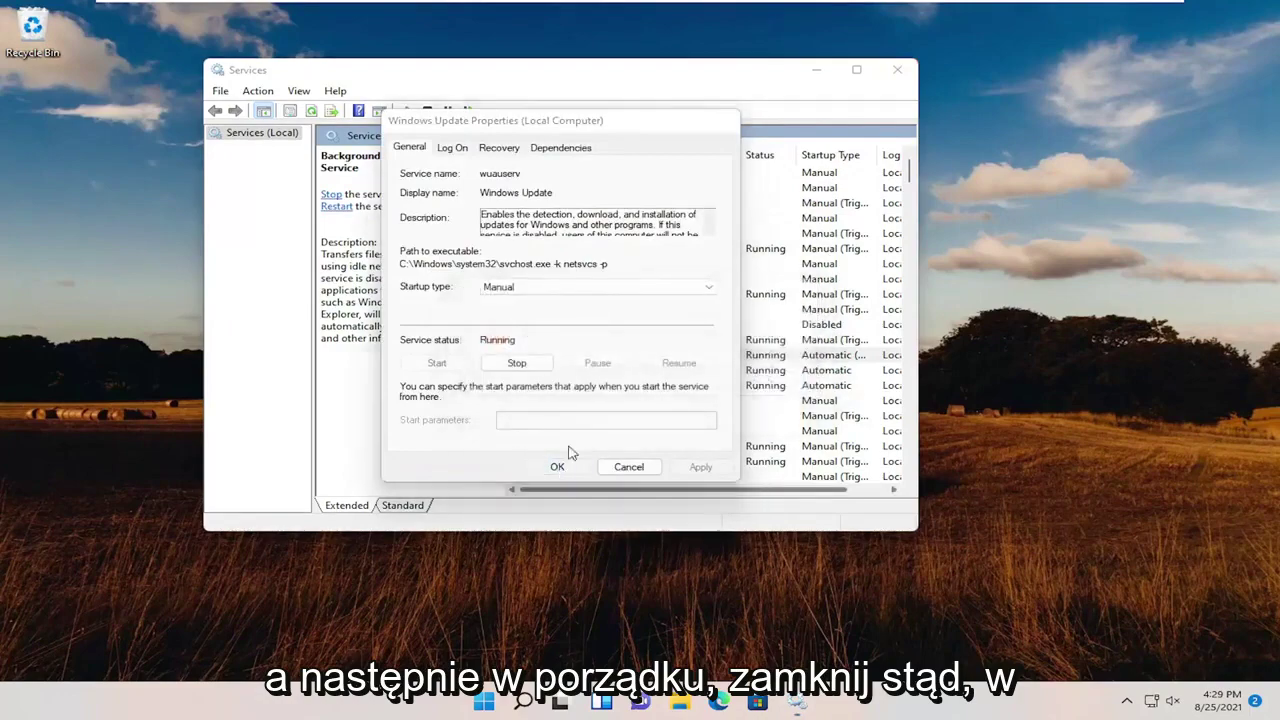
pyautogui.click(899, 73)
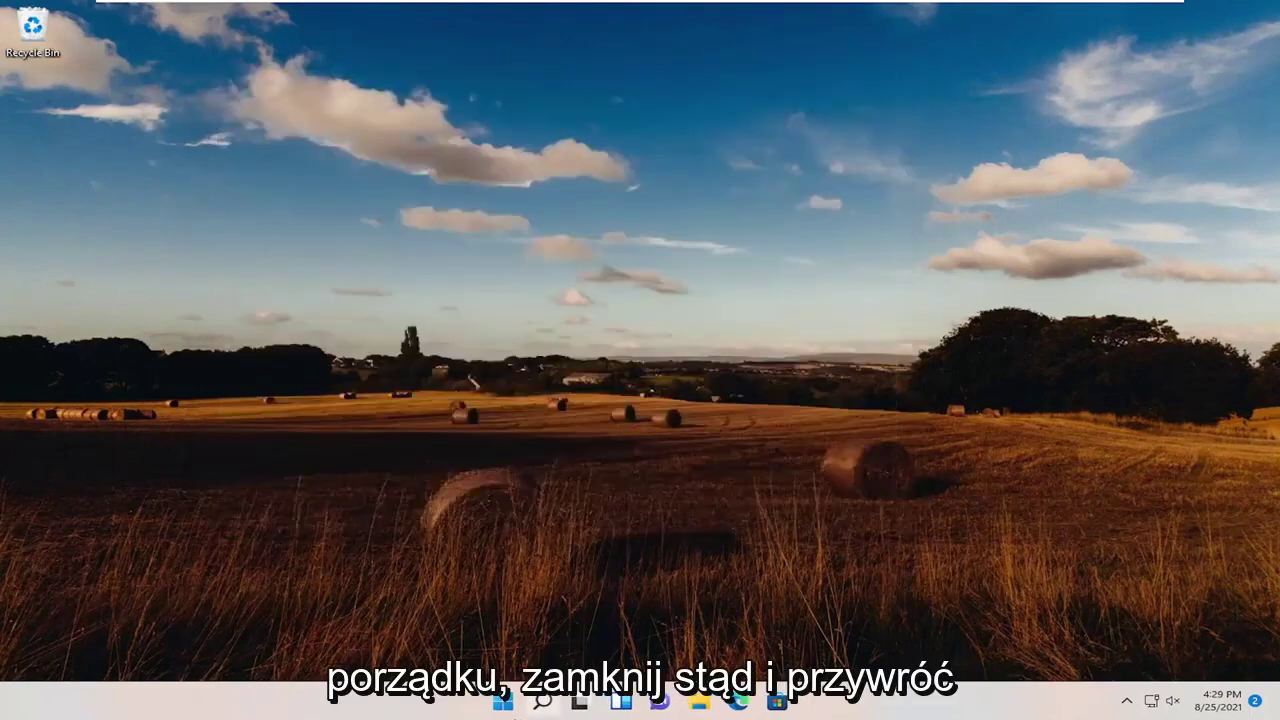
# Step: Restart the computer from the Start button's Shut down or sign out menu
pyautogui.rightClick(505, 704)
pyautogui.moveTo(486, 634)
pyautogui.click(630, 660)
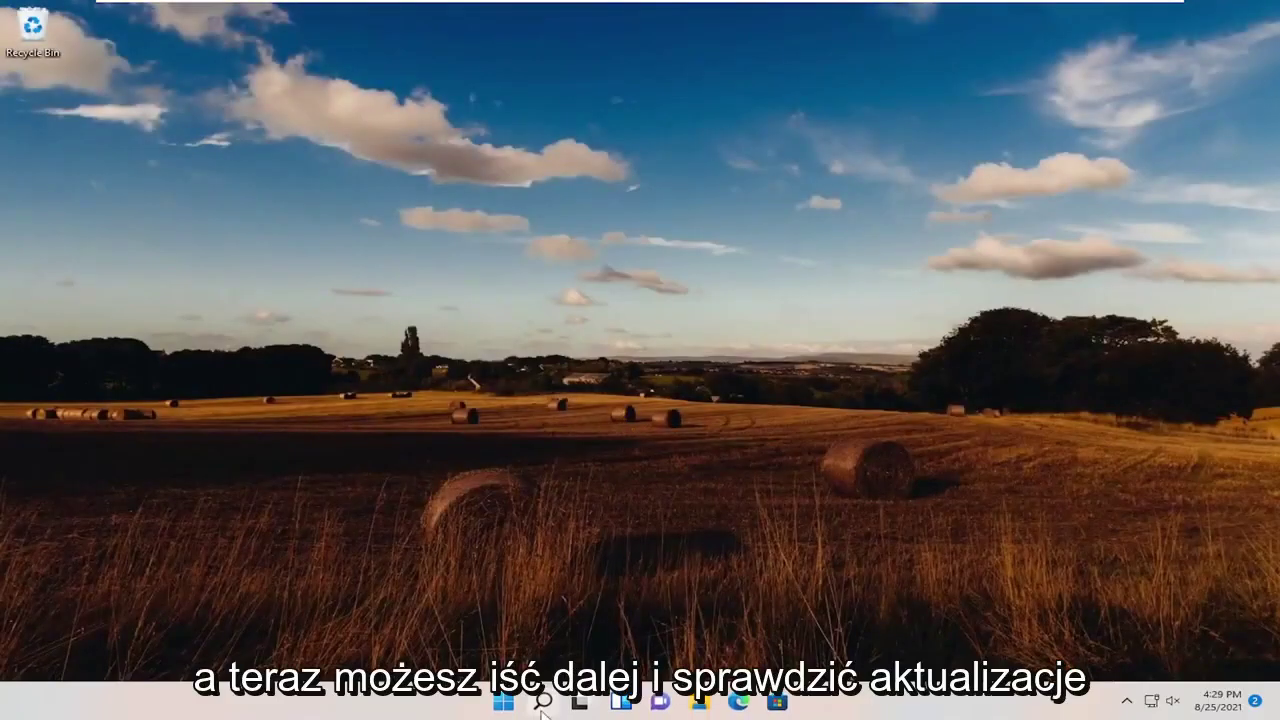
# Step: Search 'upda', run Check for updates until it shows You're up to date, then close Settings
pyautogui.click(541, 706)
pyautogui.write('upda')
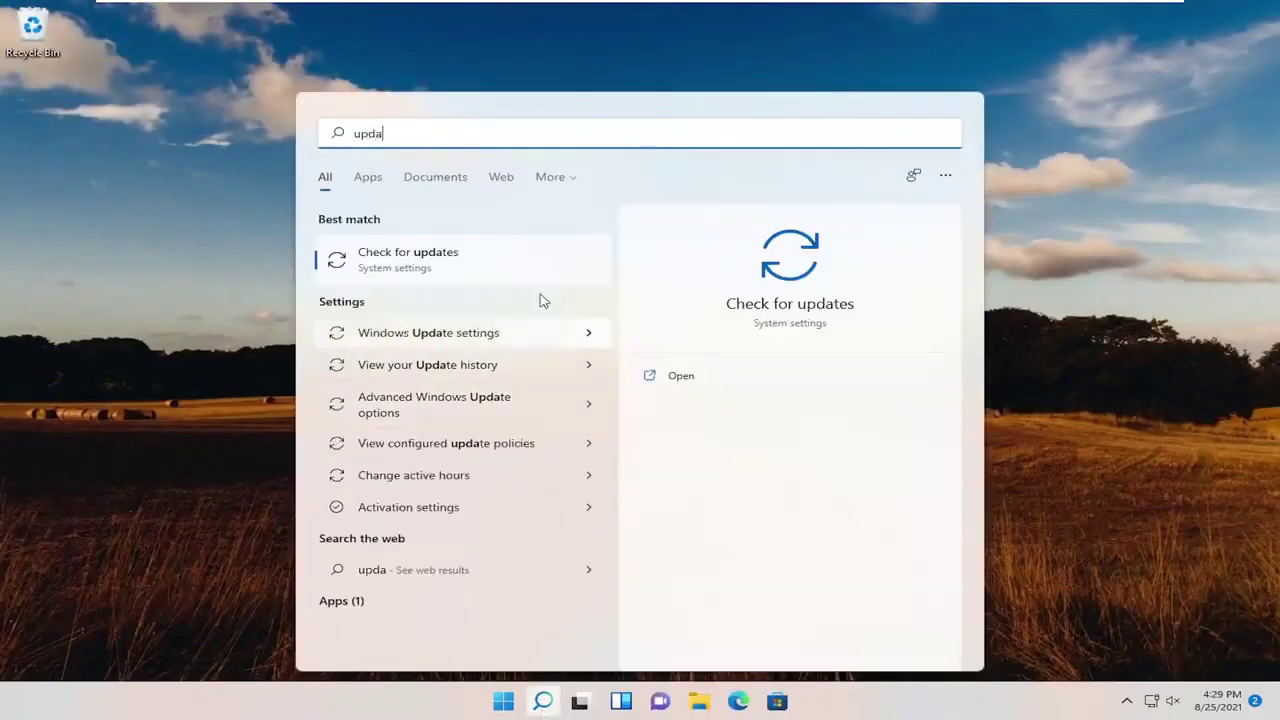
pyautogui.click(466, 256)
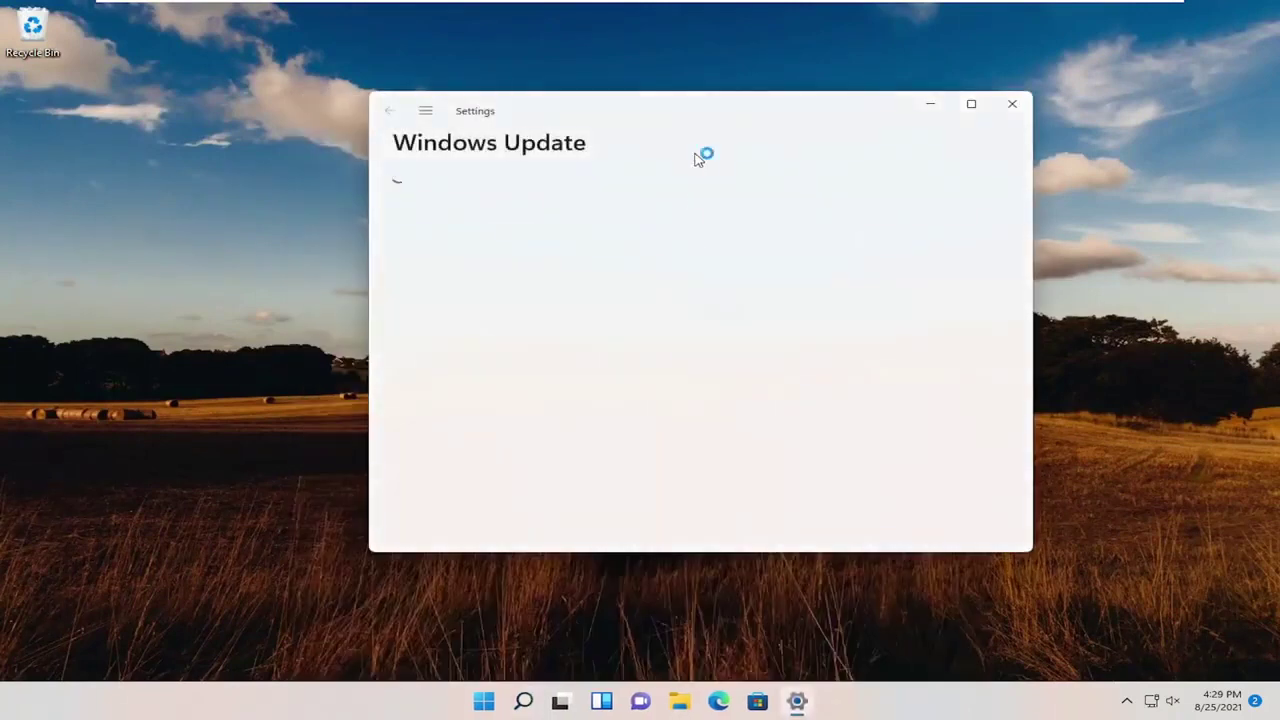
pyautogui.click(877, 206)
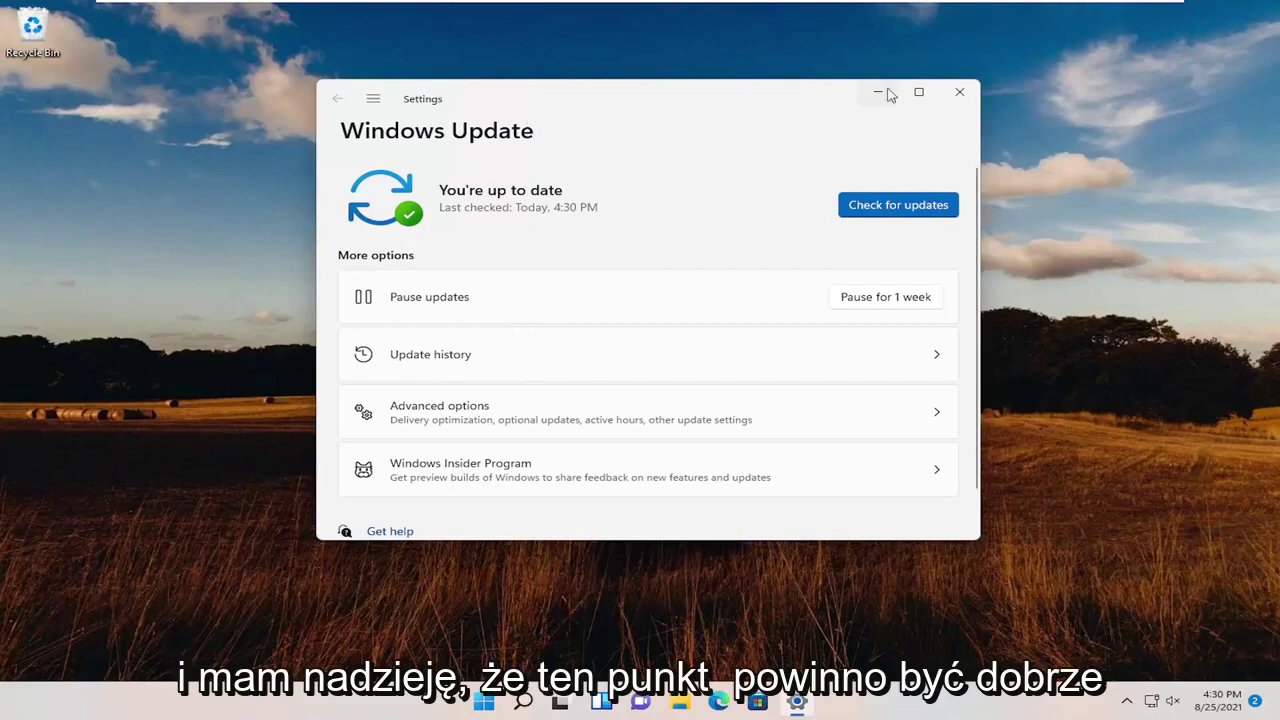
pyautogui.click(957, 95)
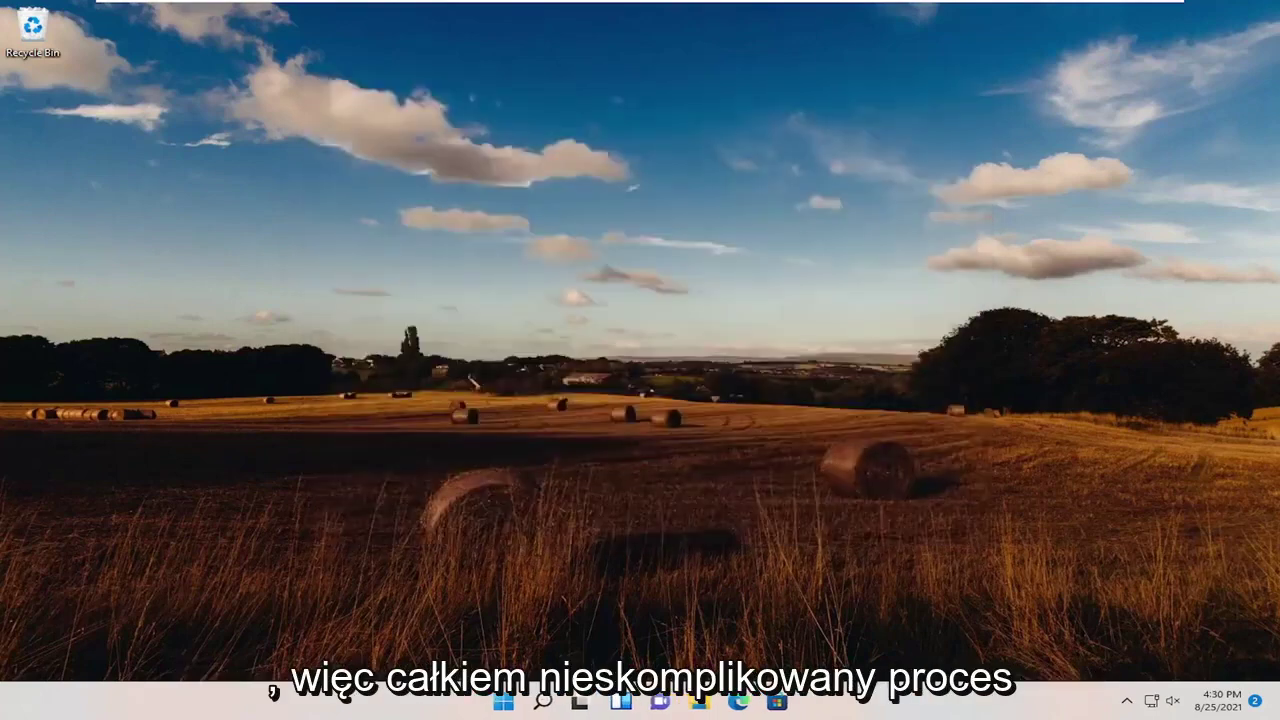